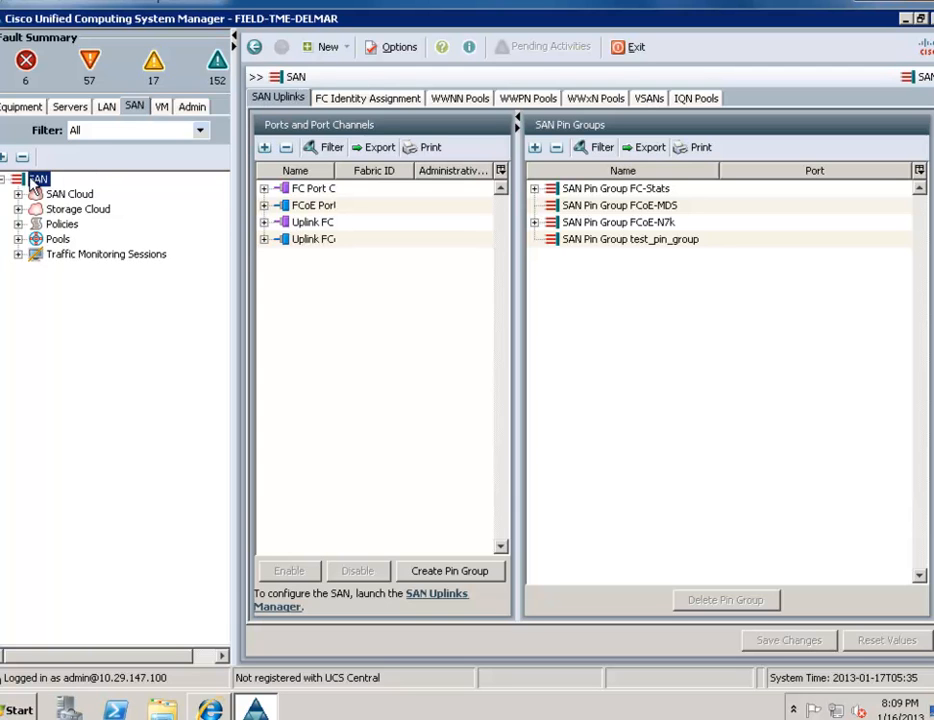
Check the Fibre Channel uplink mode in the SAN Uplinks Manager and close it without changes
left_click(446, 597)
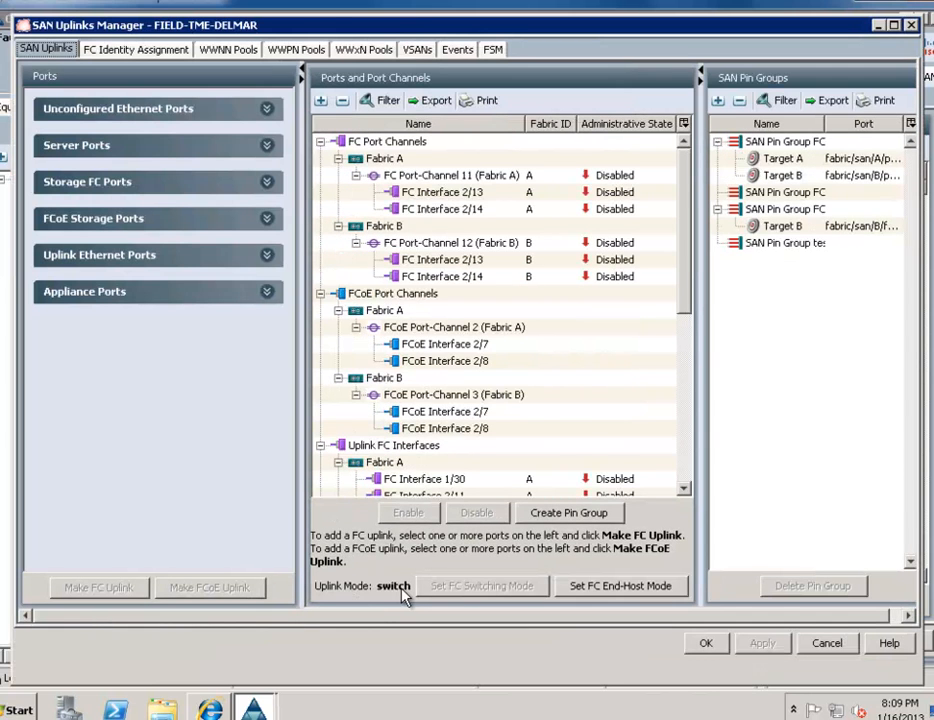
left_click(826, 646)
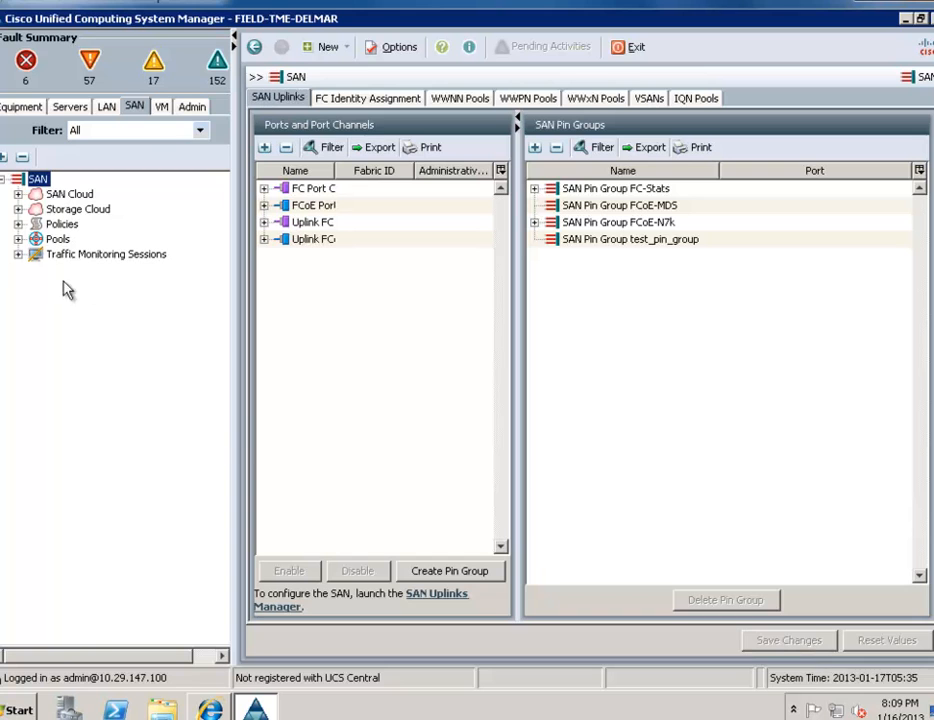
Inspect the FC zoning settings of the Storage Cloud VSANs Local_Zoning_A on Fabric A and Local_Zoning_B on Fabric B
left_click(18, 210)
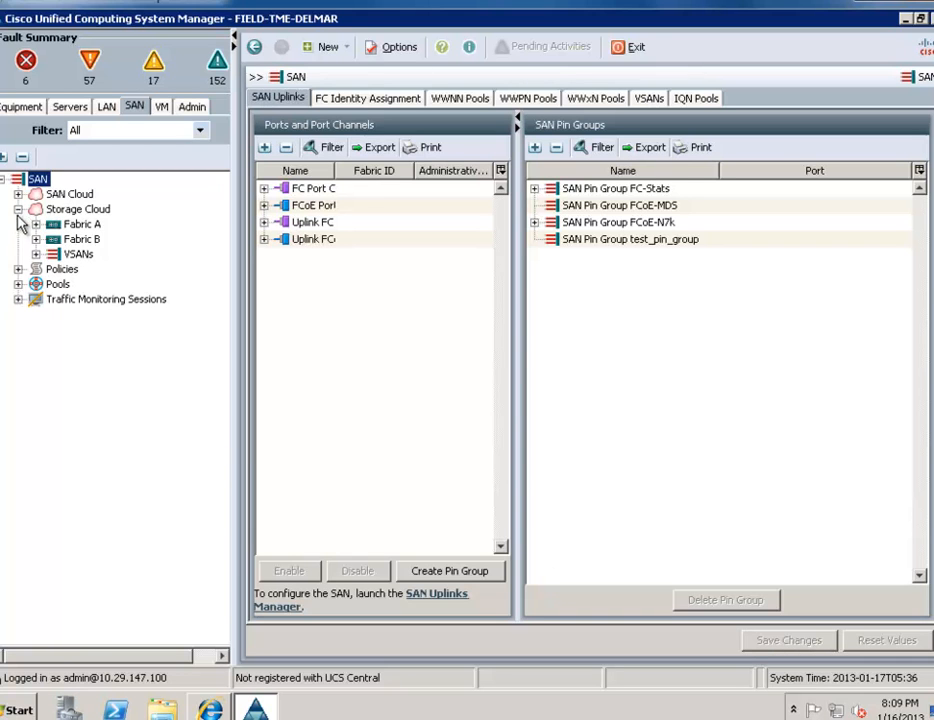
left_click(36, 225)
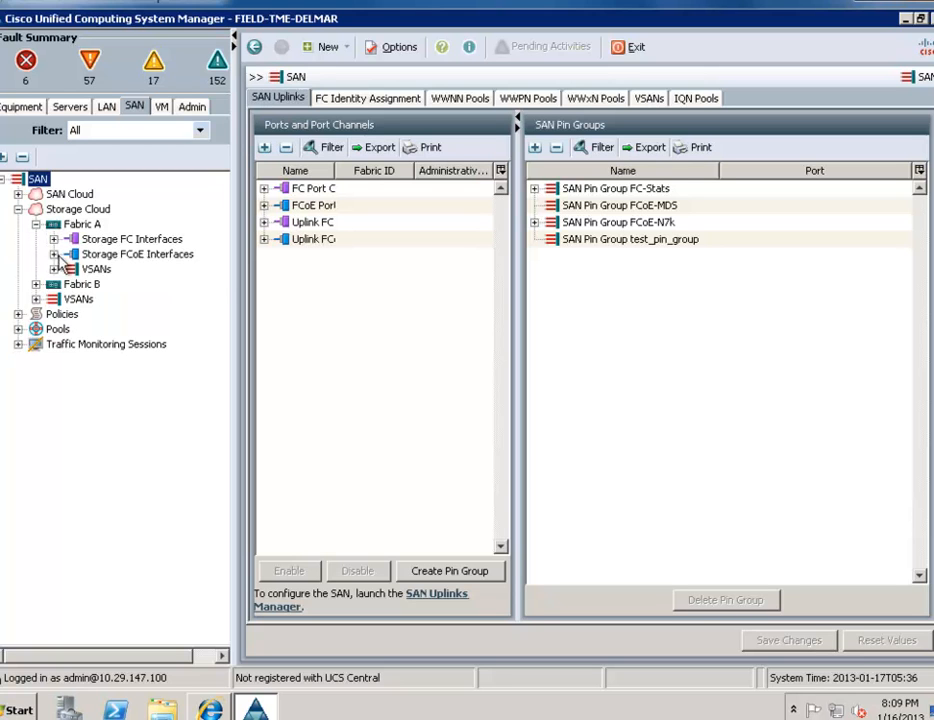
left_click(54, 269)
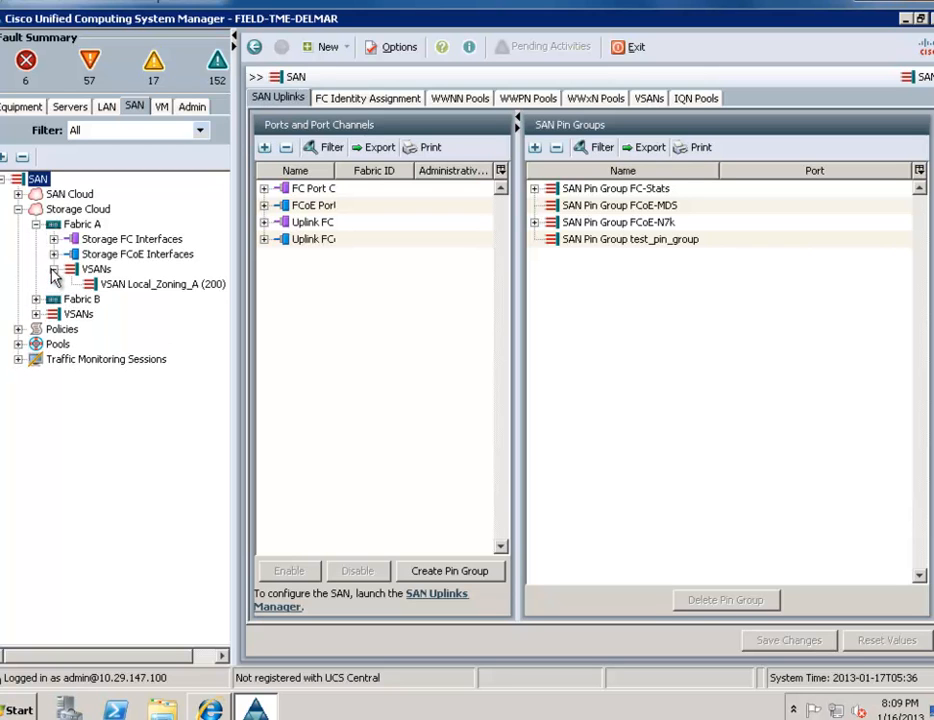
left_click(160, 285)
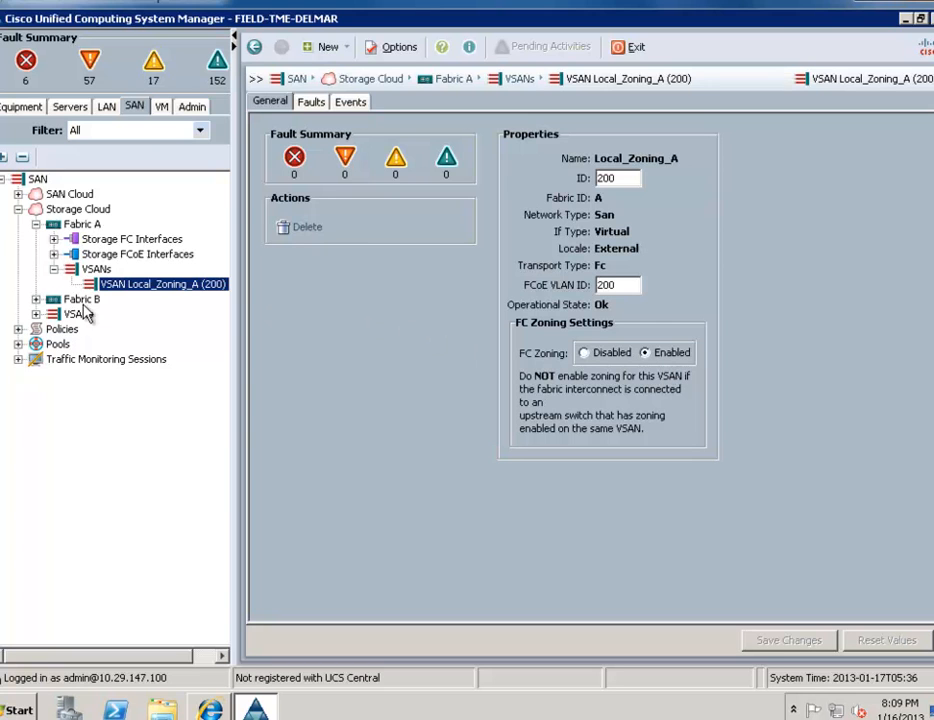
left_click(36, 299)
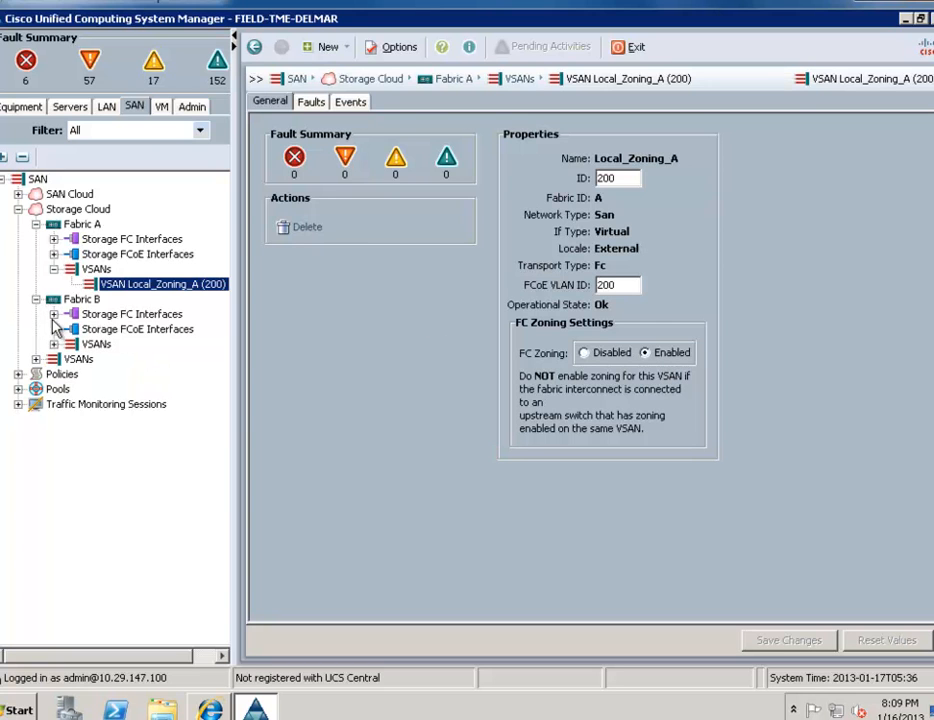
left_click(54, 344)
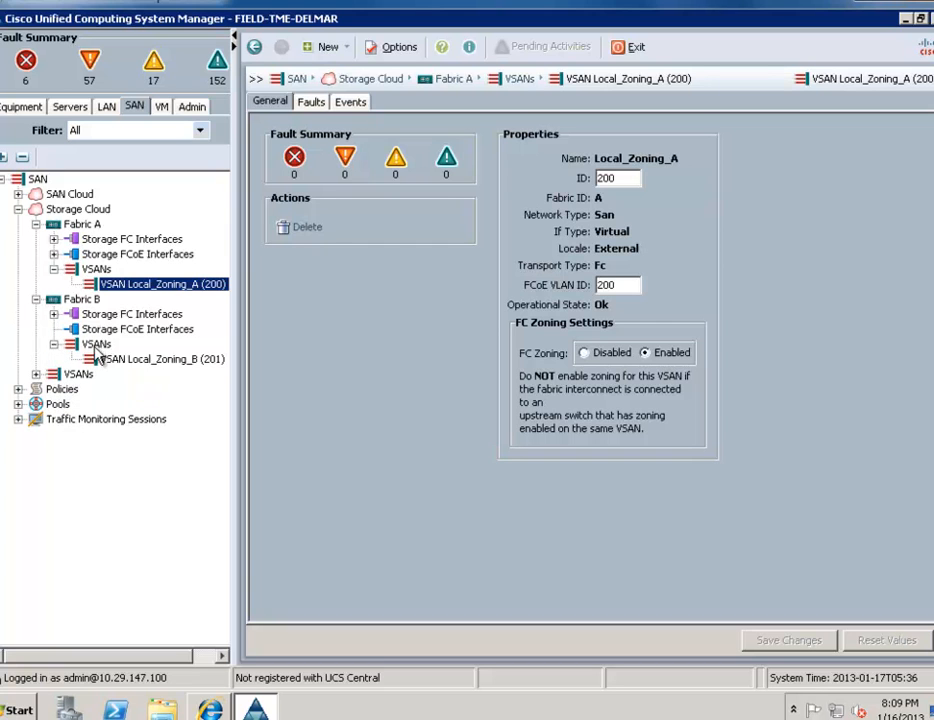
left_click(128, 360)
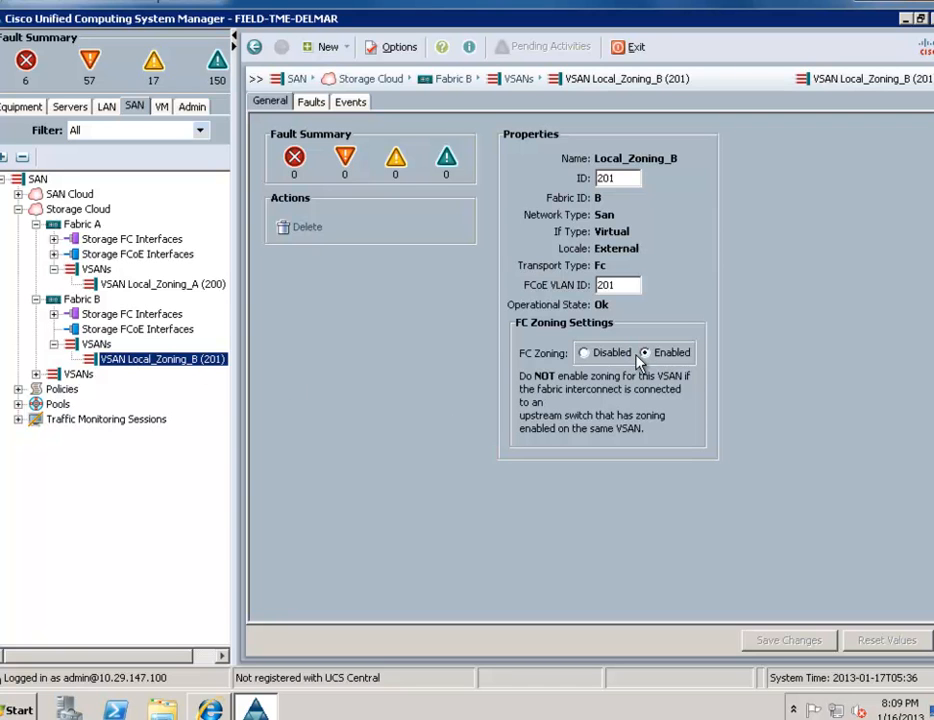
Review the VSAN assignments of FC Ports 31 and 32 on Fabric Interconnects A and B
left_click(19, 110)
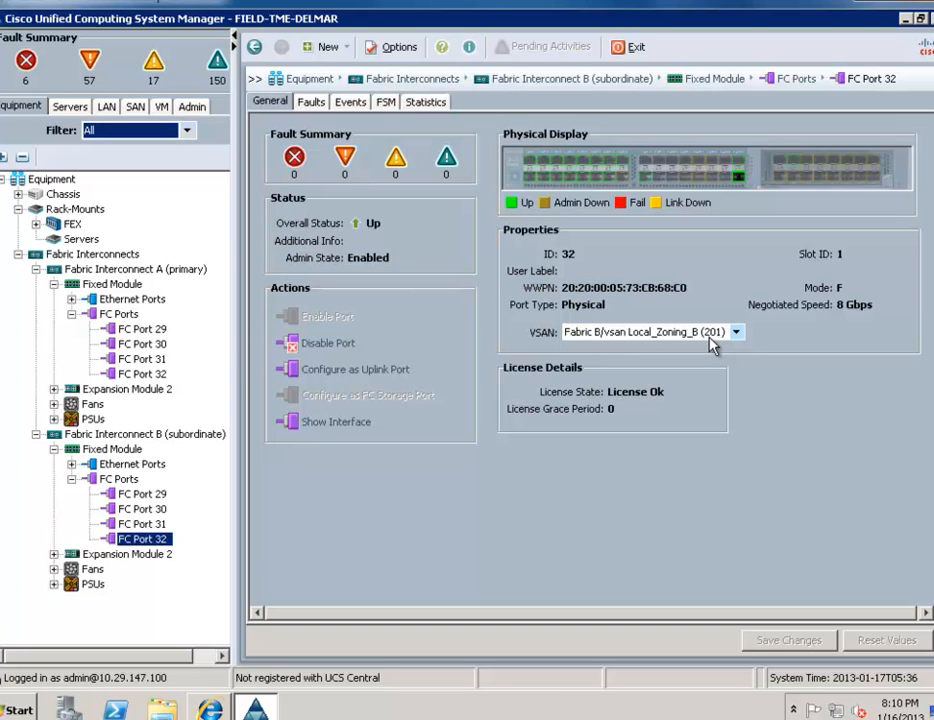
left_click(156, 524)
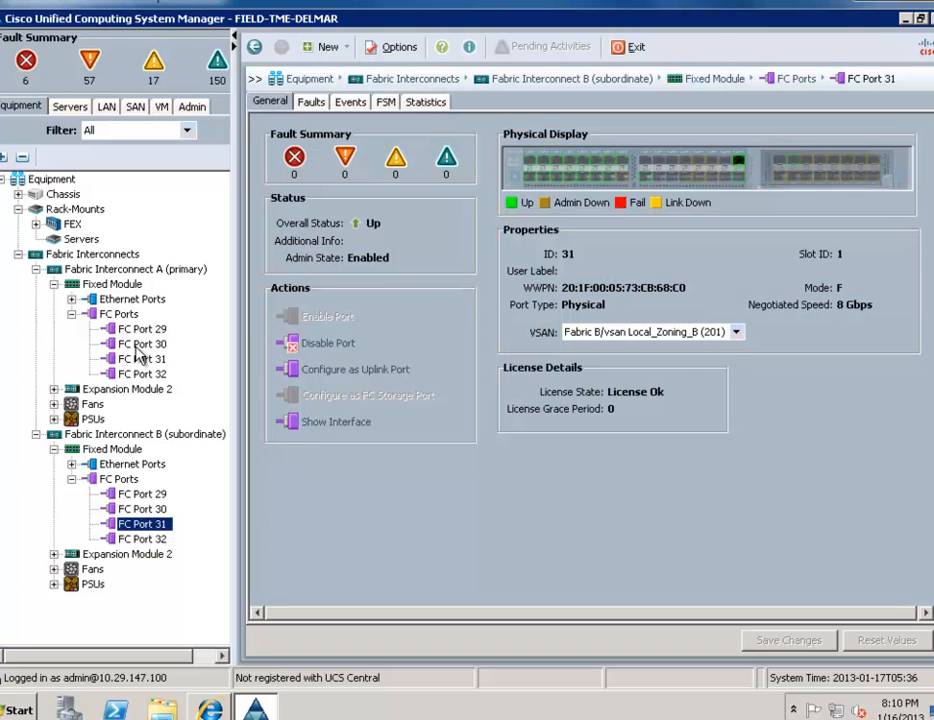
left_click(147, 376)
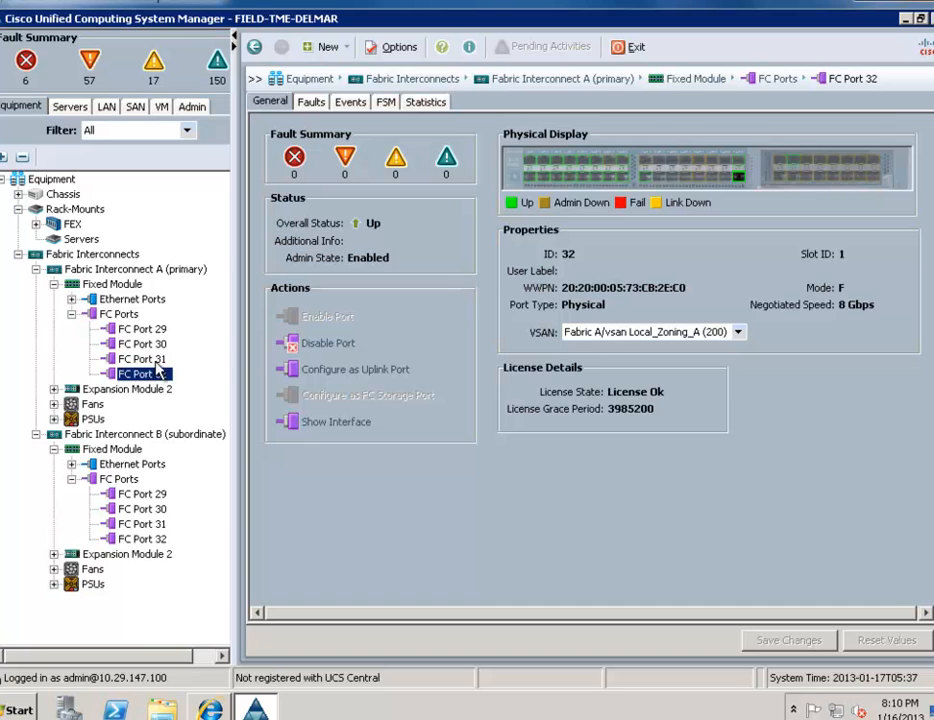
left_click(148, 359)
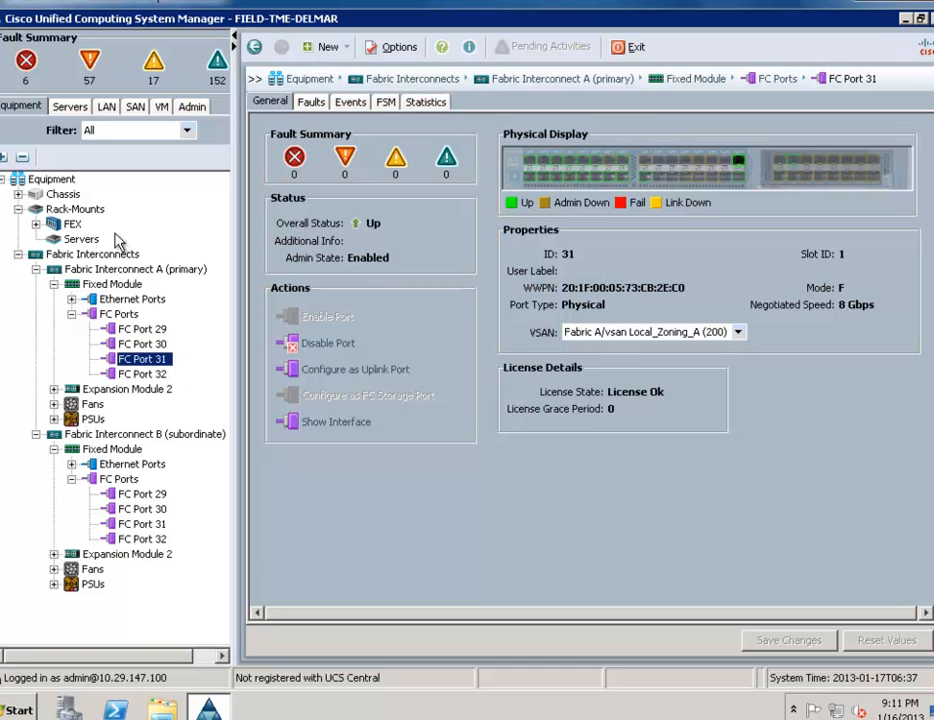
Start an expert service profile named Local_Zoning_Demo under the root organization, keeping the default UUID and networking settings
left_click(70, 108)
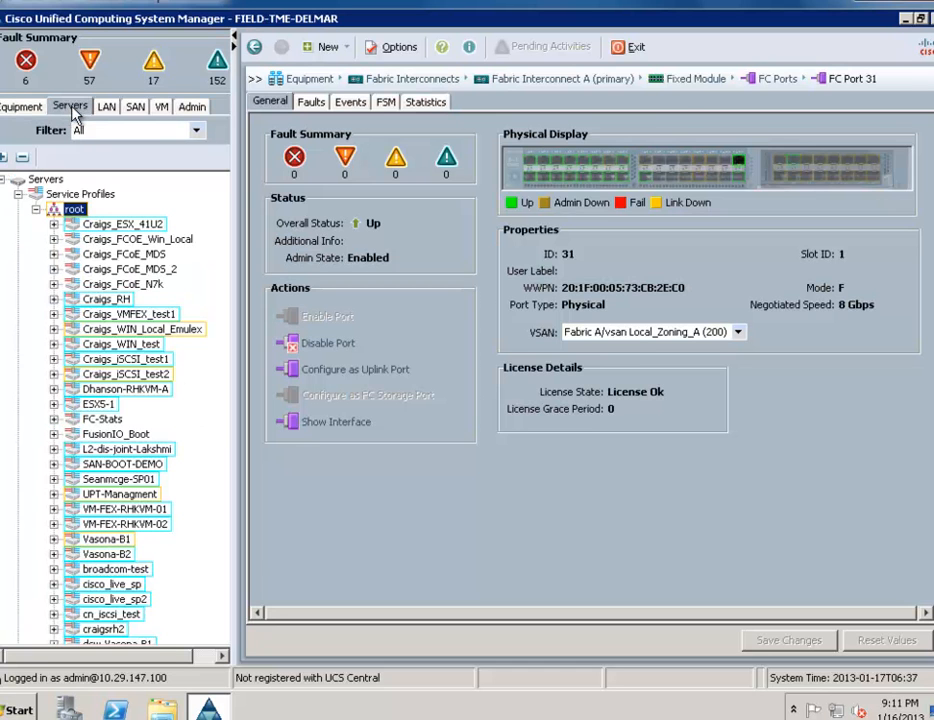
right_click(75, 212)
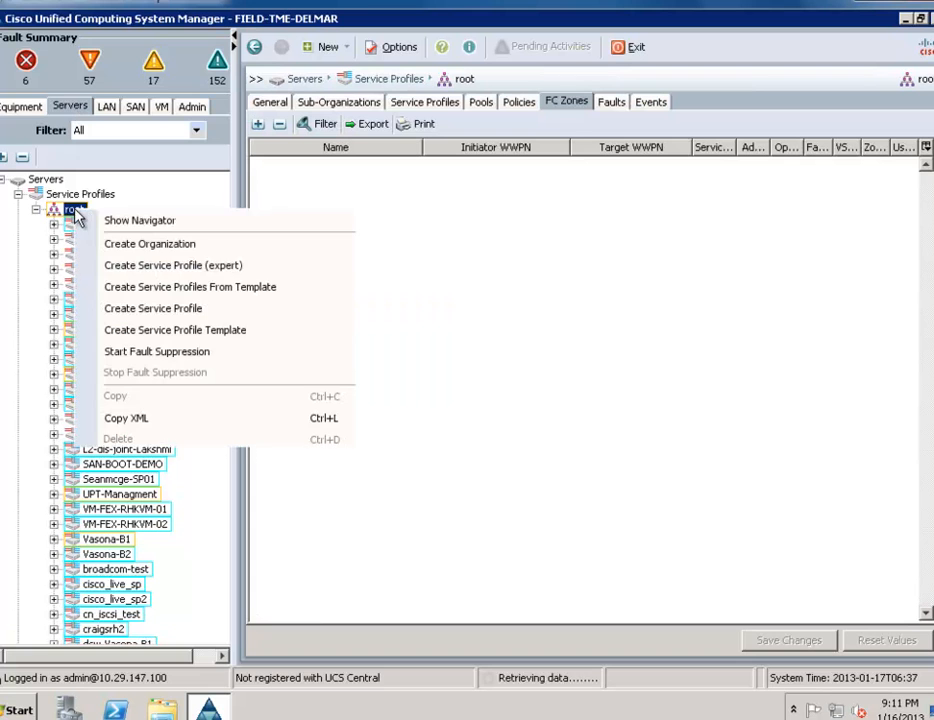
left_click(141, 272)
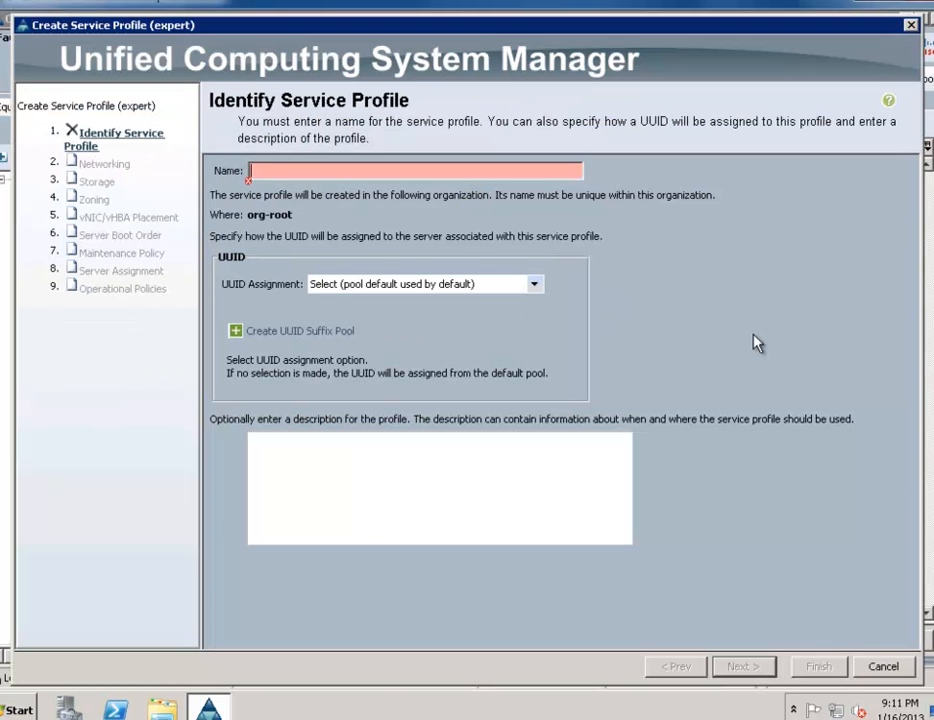
type("Loc")
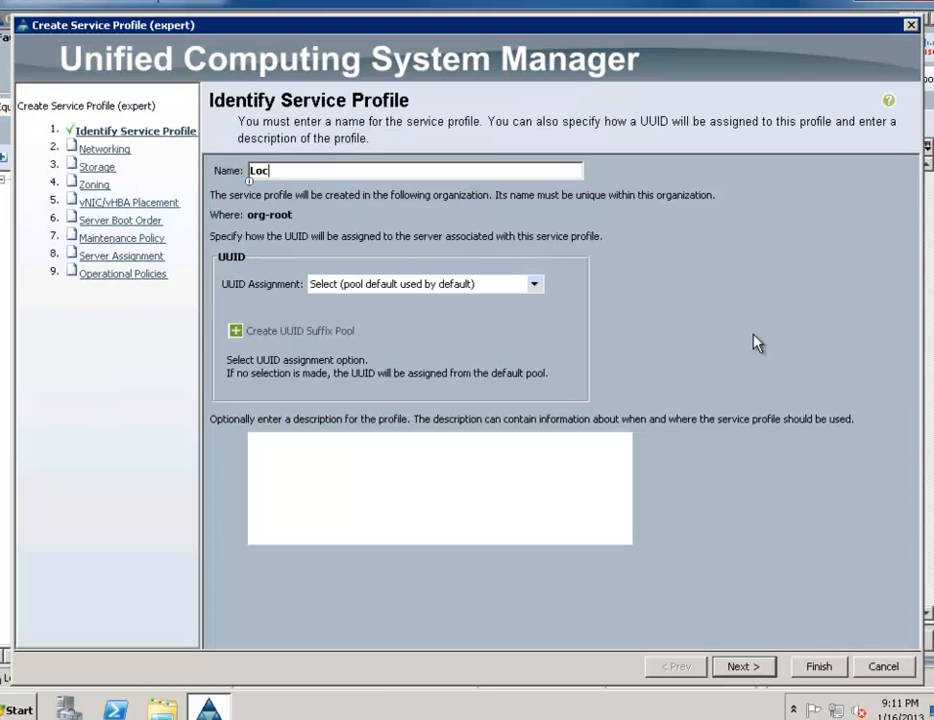
type("al_Zoning_Demo")
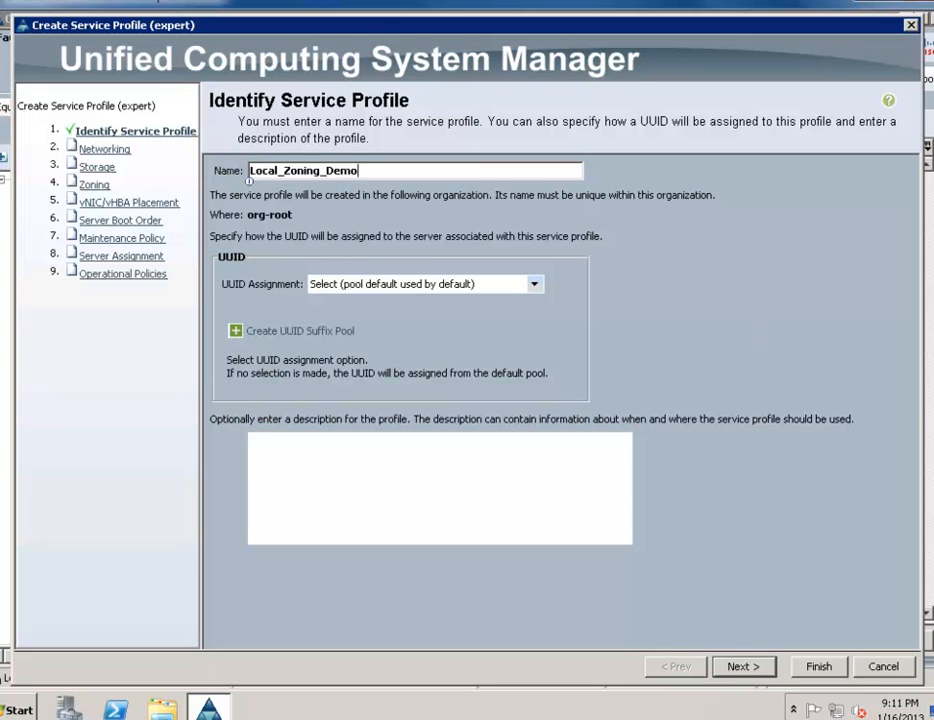
left_click(767, 671)
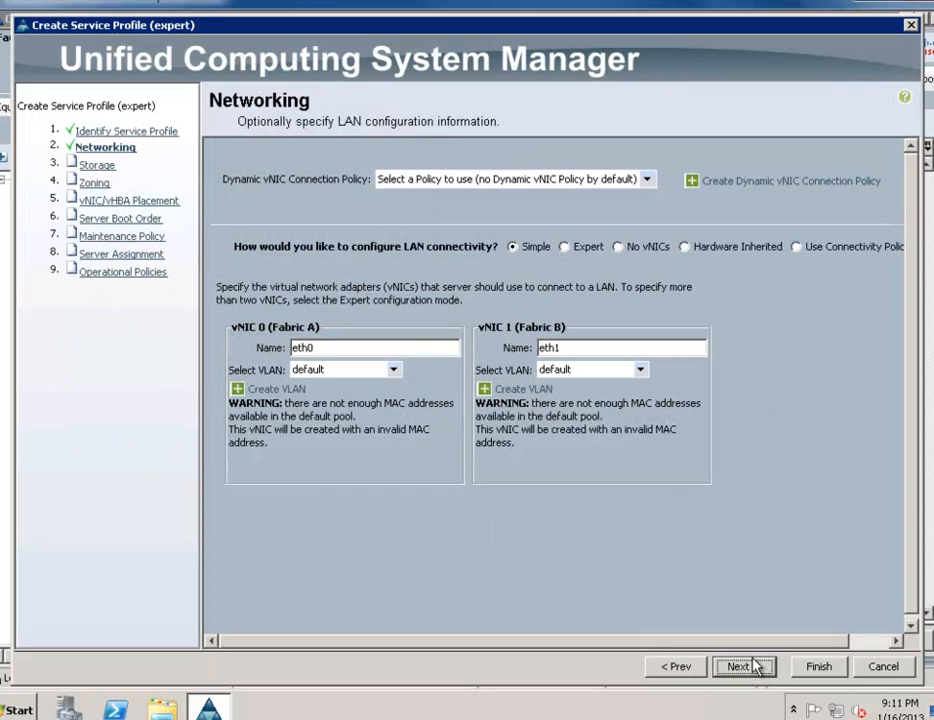
left_click(755, 672)
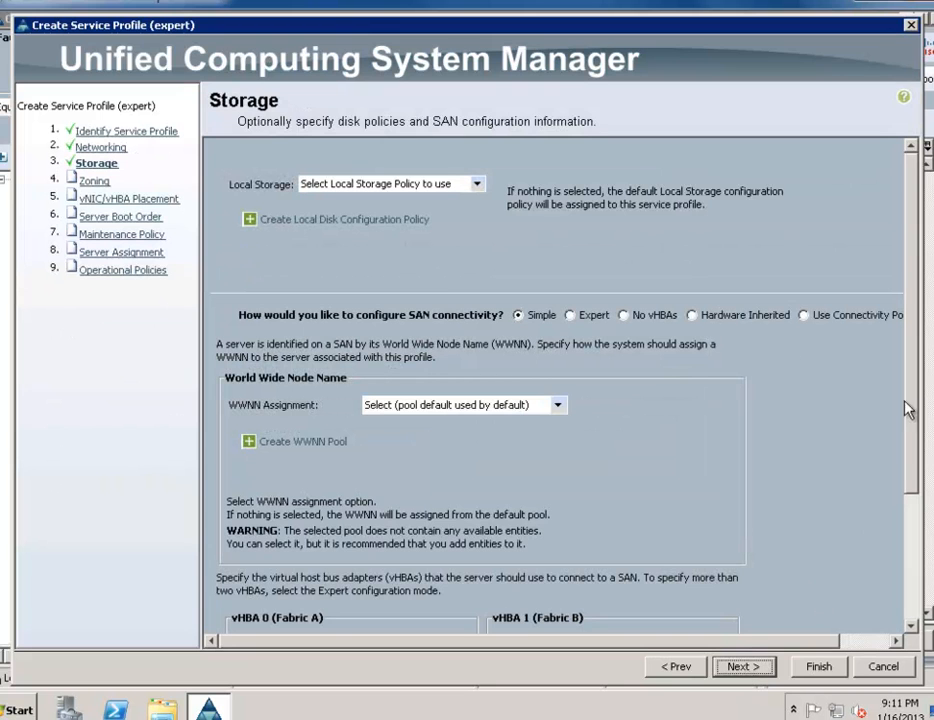
Set SAN connectivity to Expert and add a vHBA named fc0 on fabric A using VSAN Local_Zoning_A
left_click(572, 317)
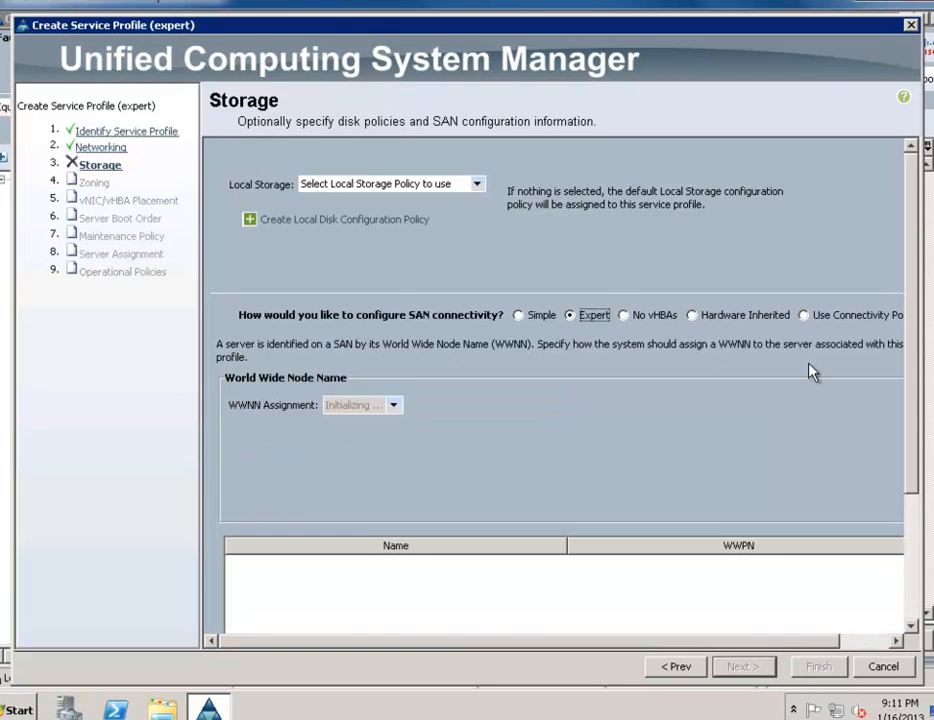
scroll(612, 589, "down", 3)
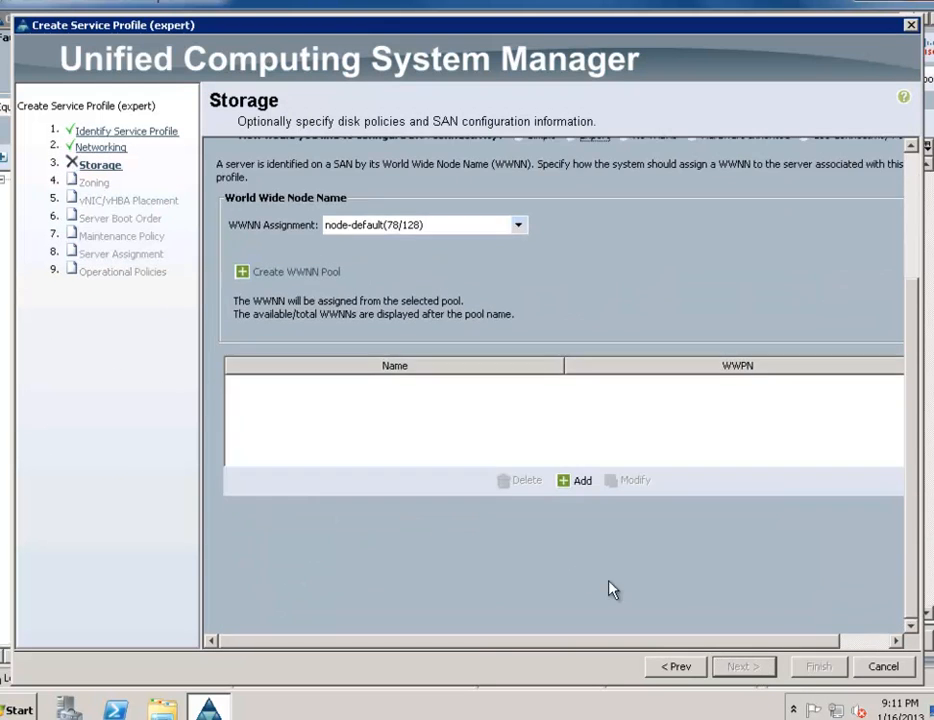
left_click(582, 481)
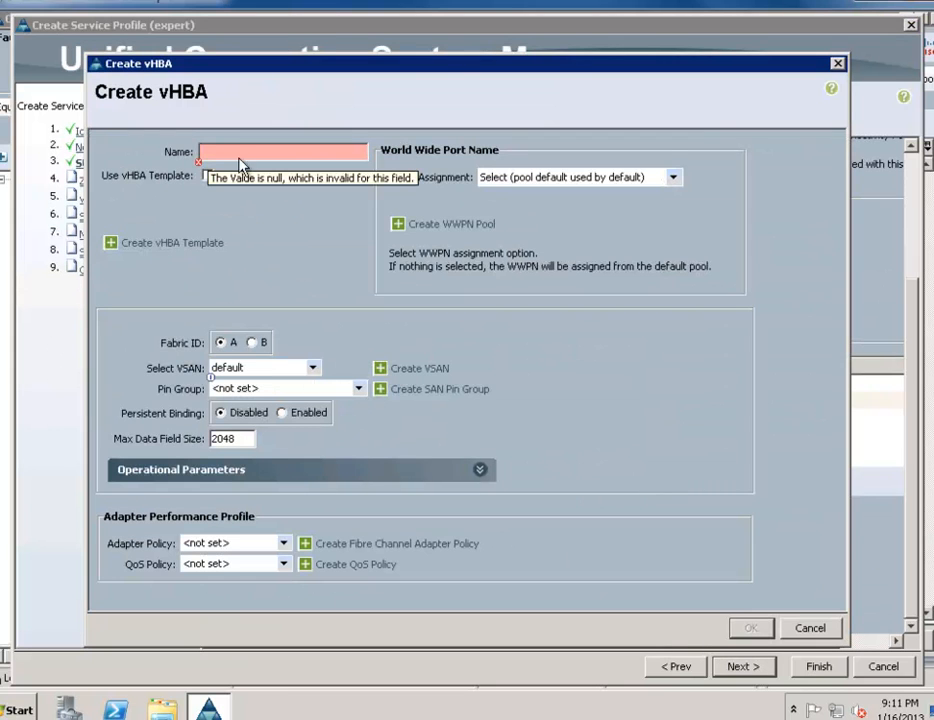
type("fc0")
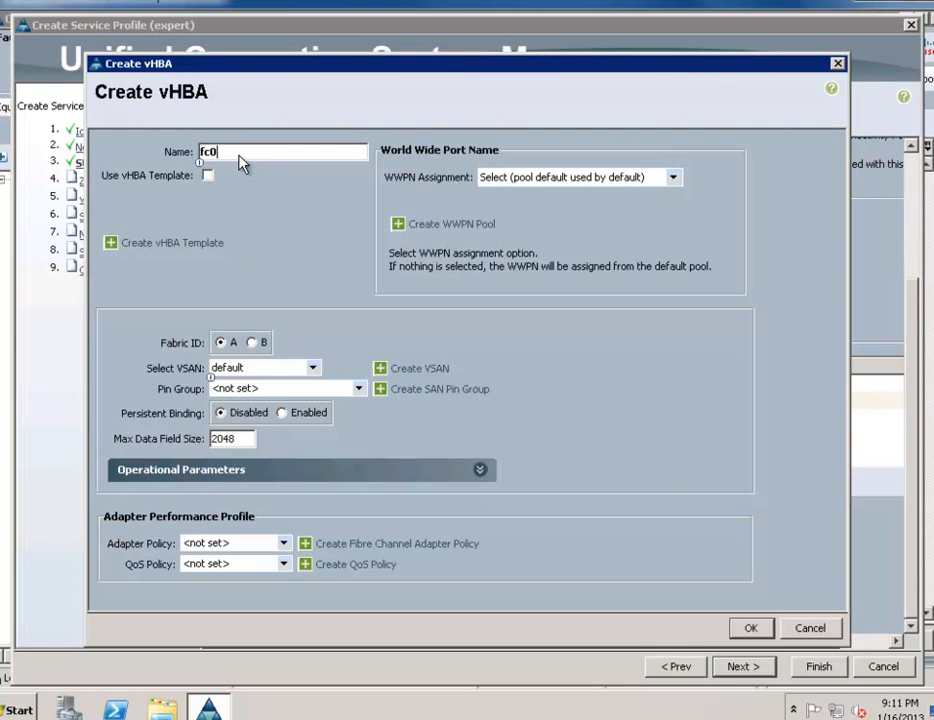
left_click(252, 376)
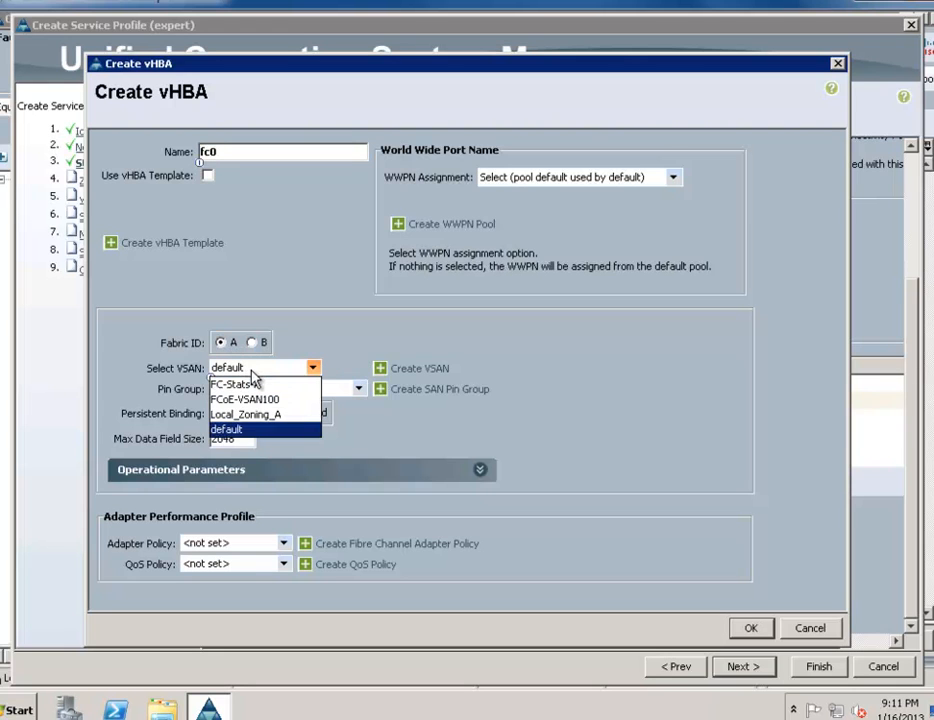
left_click(258, 421)
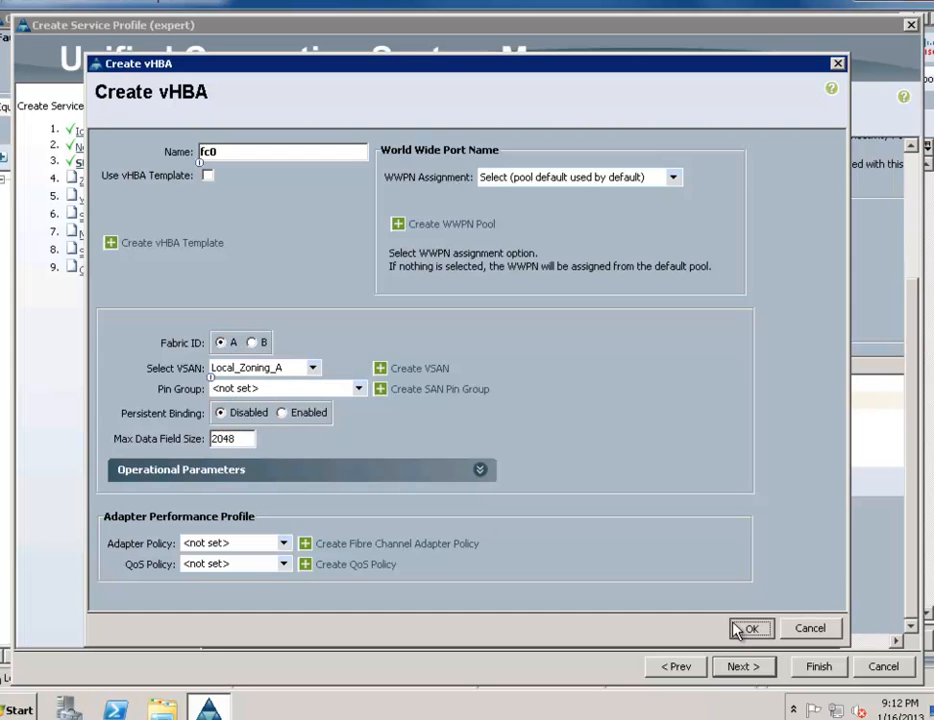
left_click(741, 629)
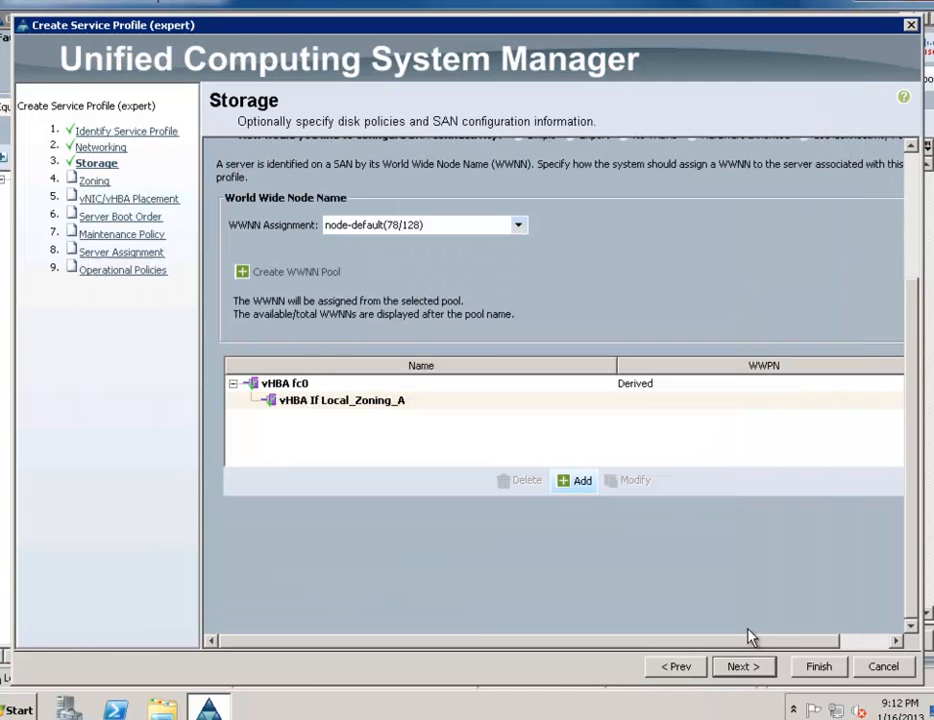
Add a second vHBA named fc1 on fabric B using VSAN Local_Zoning_B
left_click(580, 484)
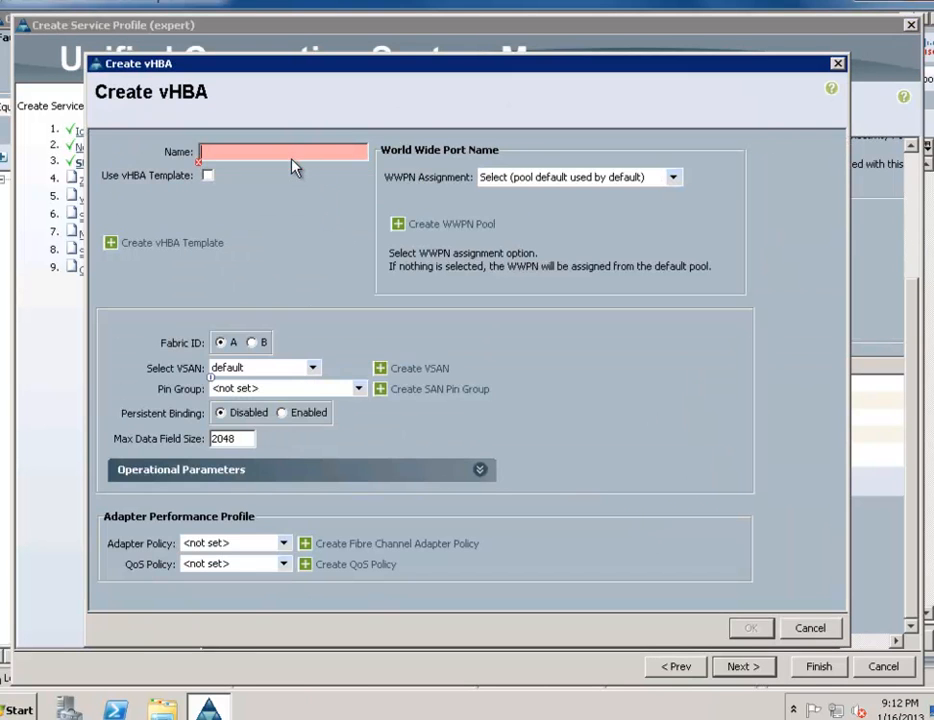
type("fc1")
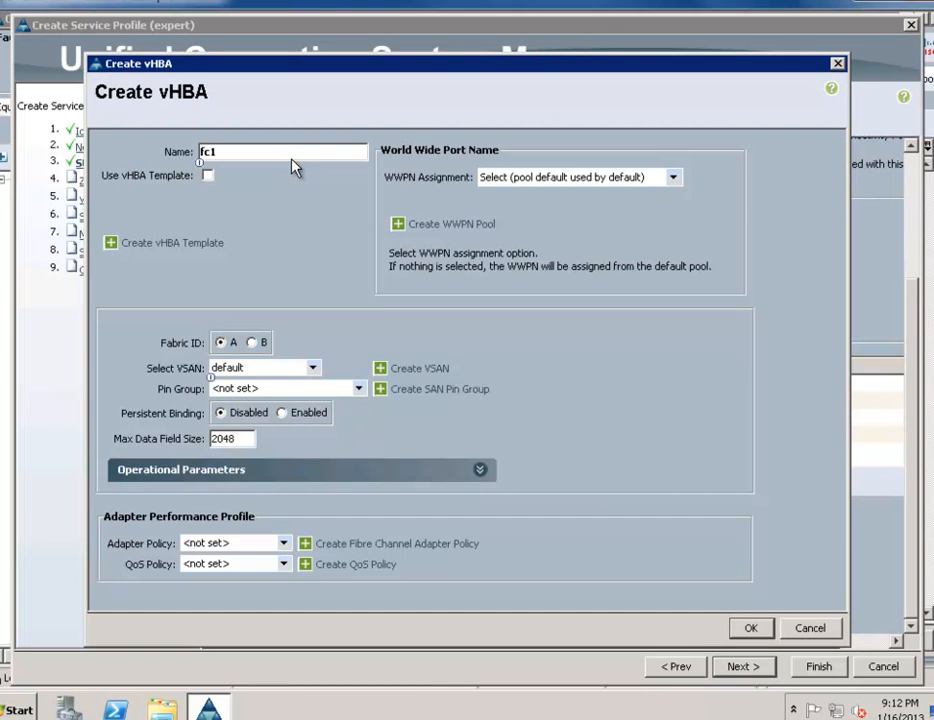
left_click(266, 343)
left_click(313, 368)
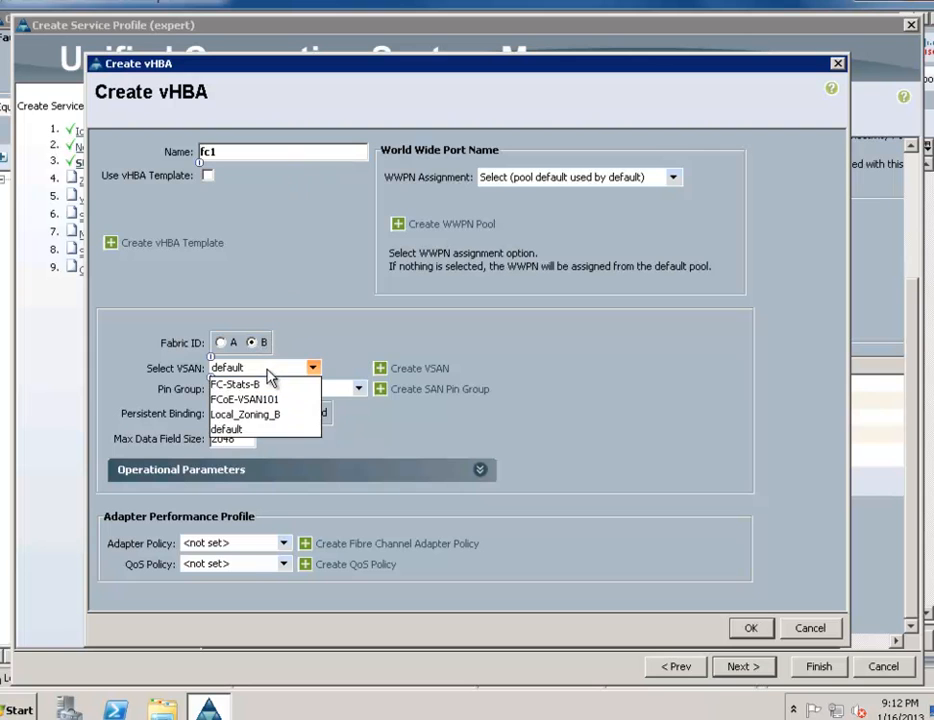
left_click(265, 414)
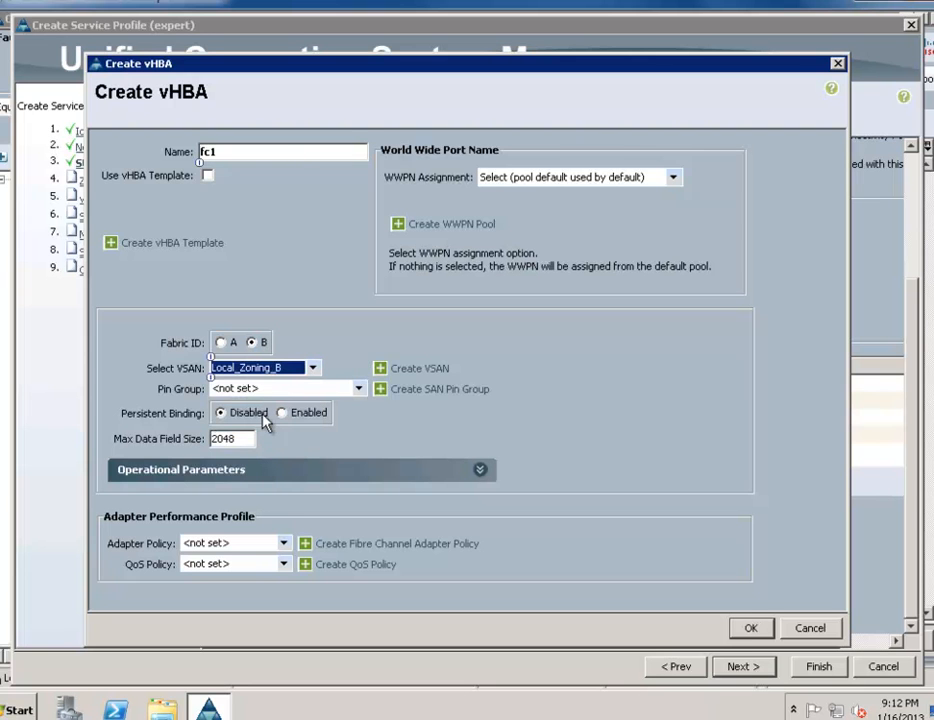
left_click(748, 627)
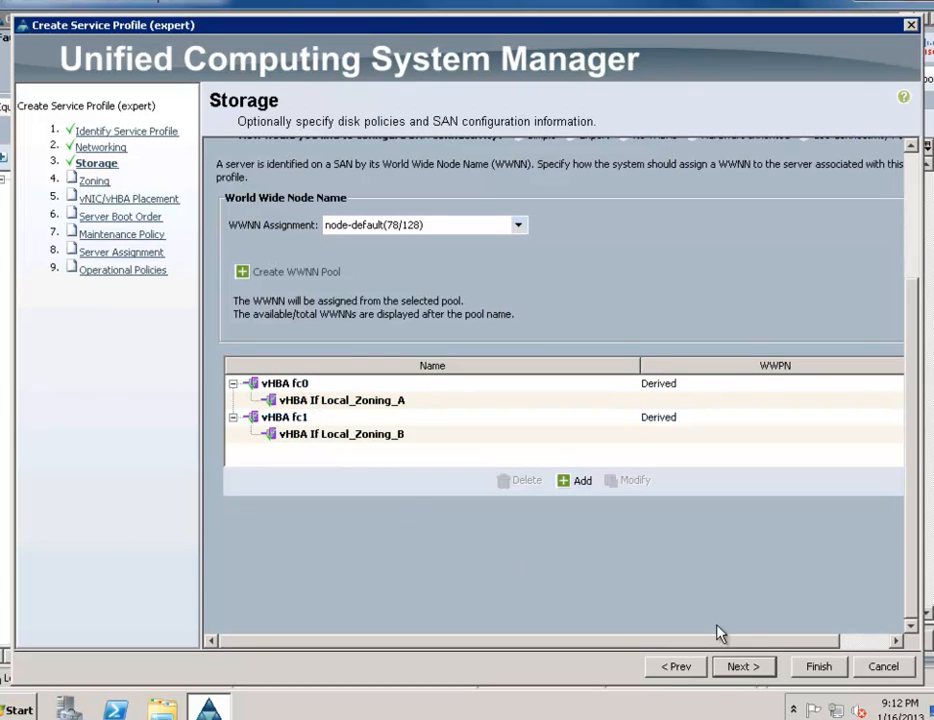
Proceed to zoning and start a new vHBA initiator group named Local_Zone1_A
left_click(752, 668)
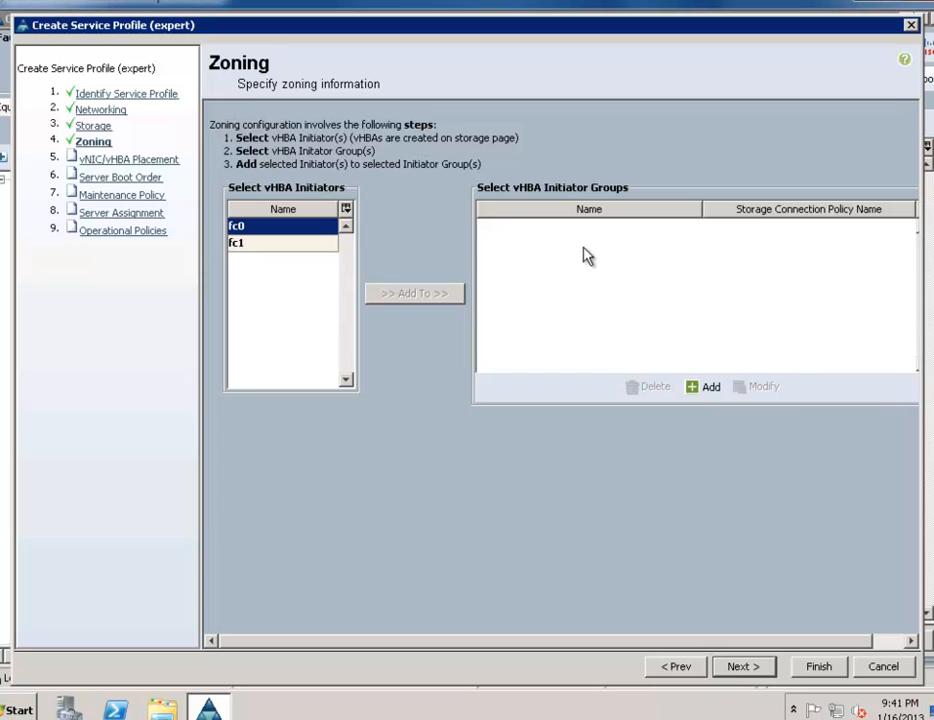
left_click(708, 389)
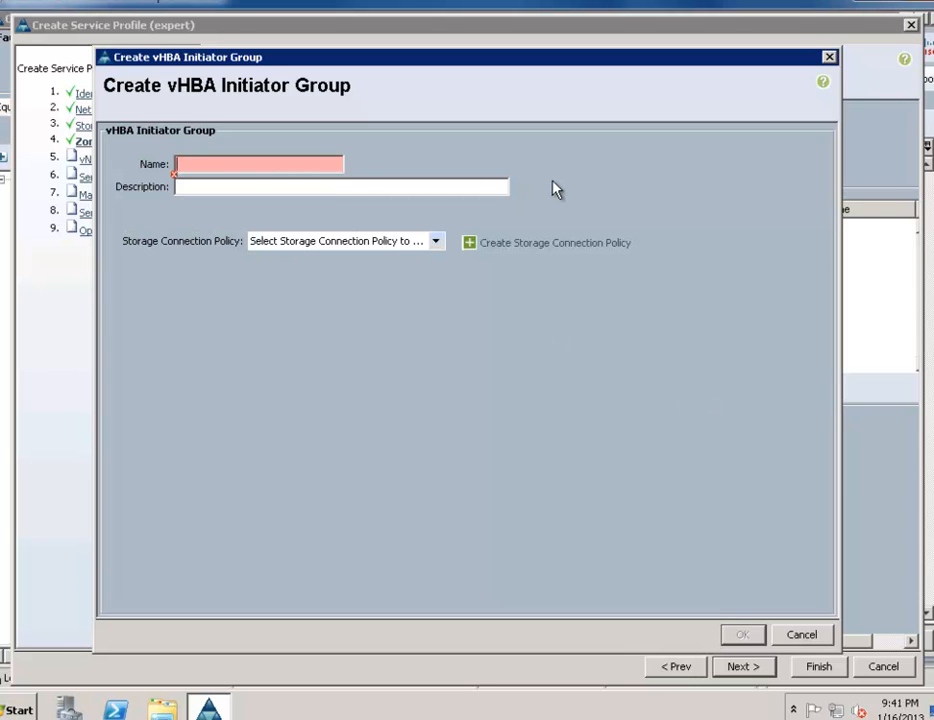
type("Local")
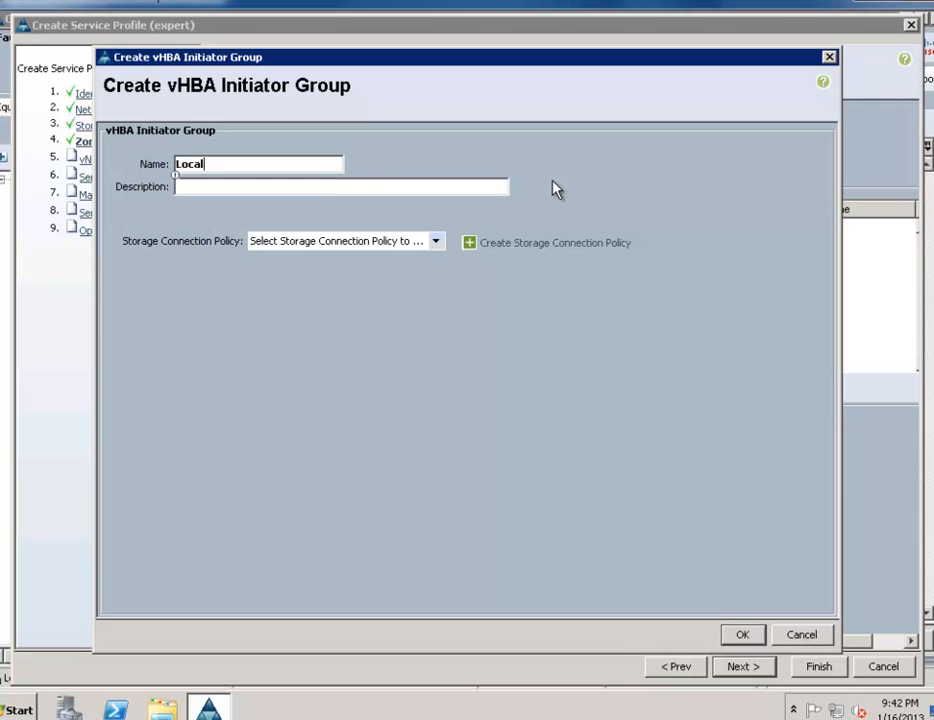
type("_Zone1_A")
left_click(436, 245)
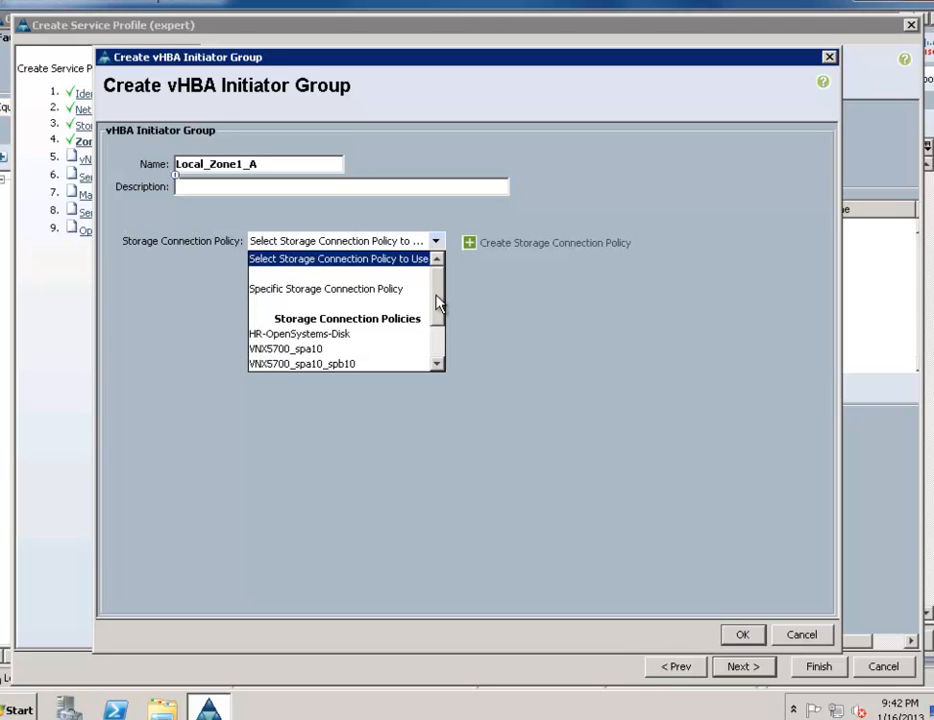
left_click(513, 249)
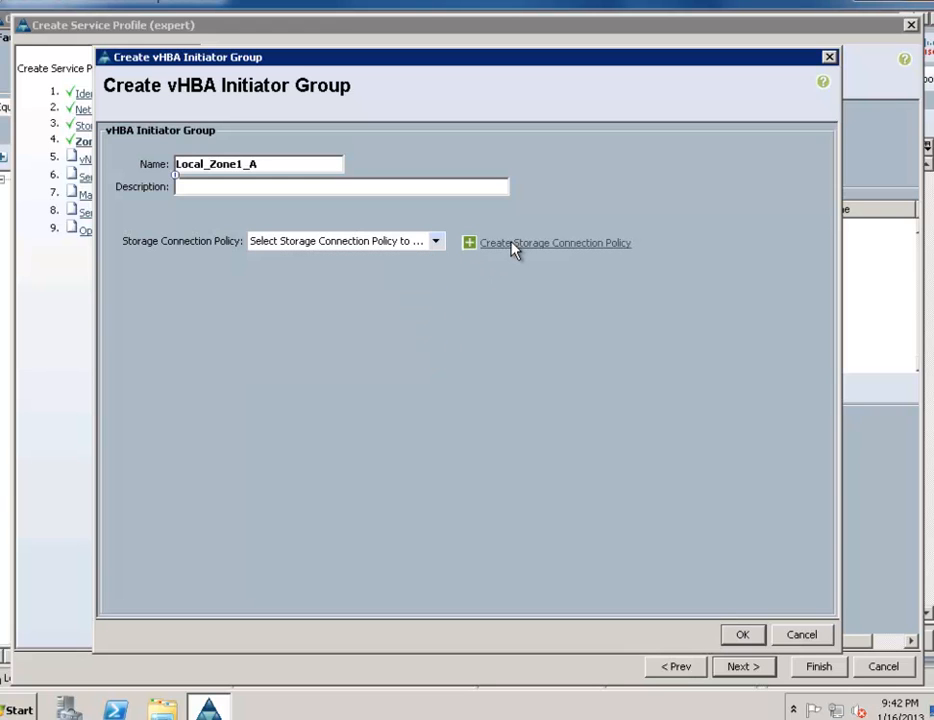
left_click(516, 250)
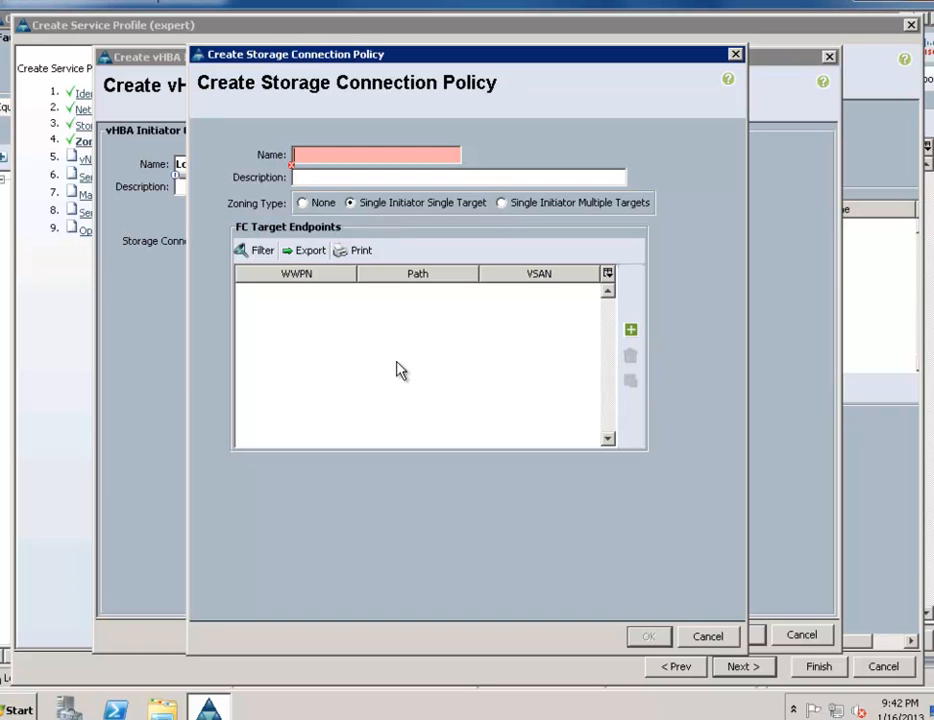
left_click(630, 329)
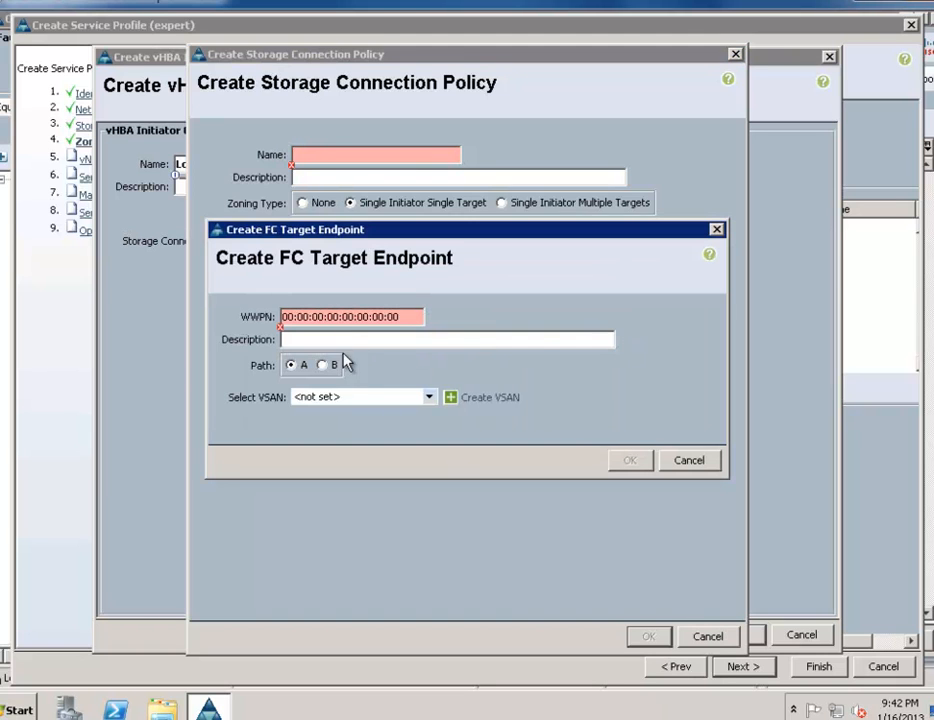
left_click(689, 461)
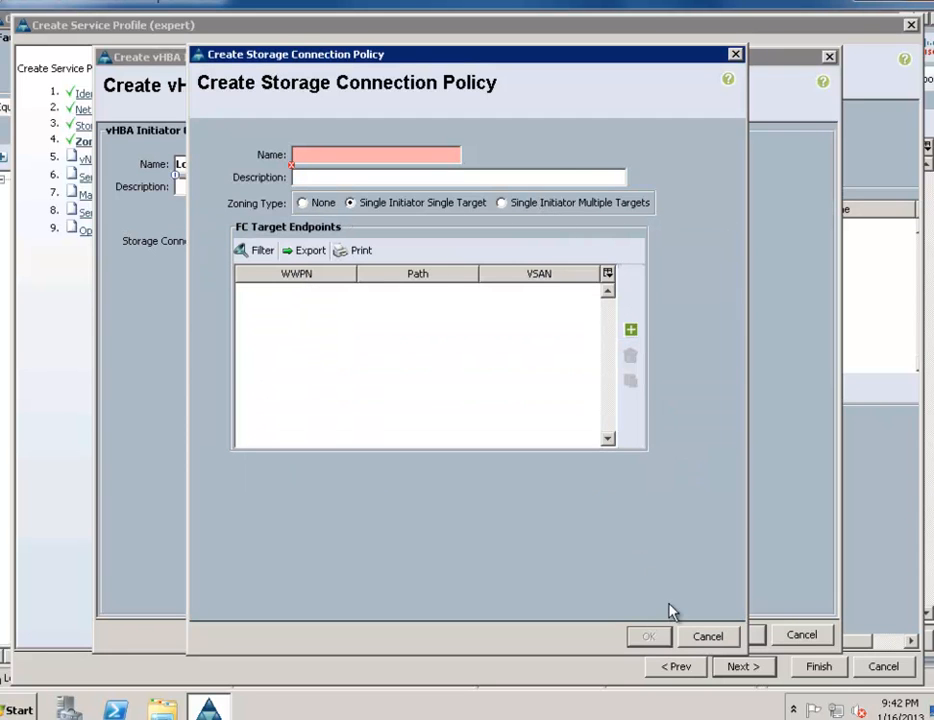
left_click(700, 637)
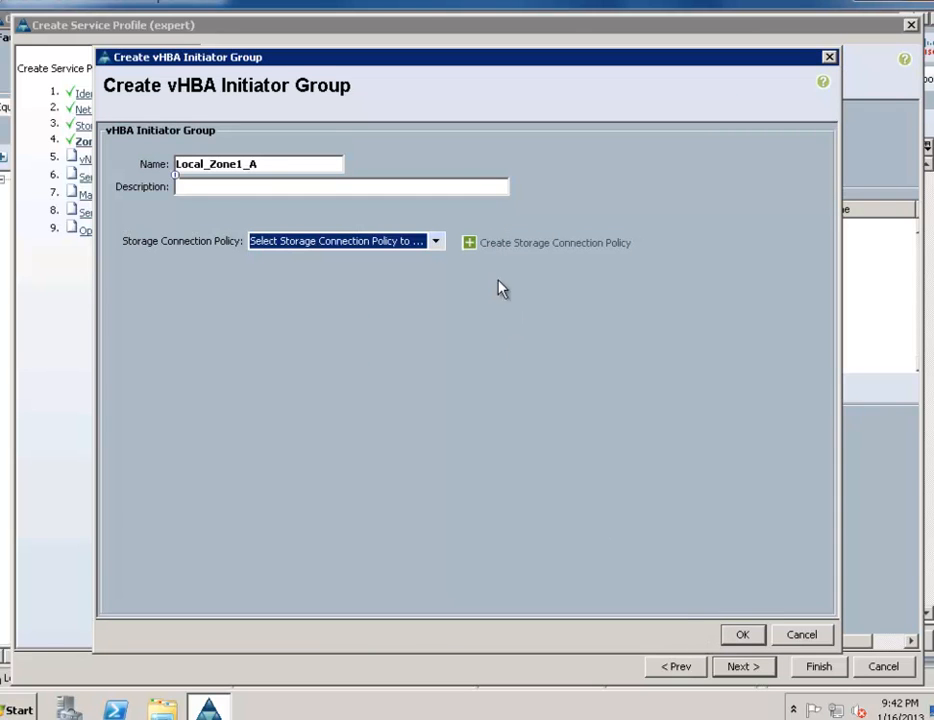
Assign the initiator group a locally defined Specific Storage Connection Policy
left_click(438, 250)
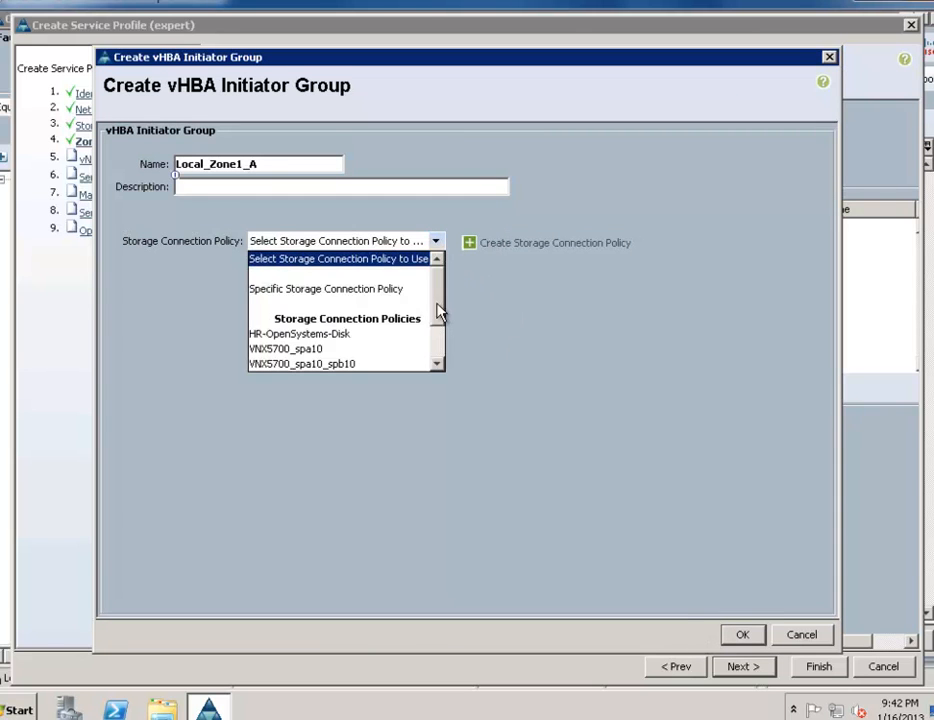
scroll(440, 333, "down", 3)
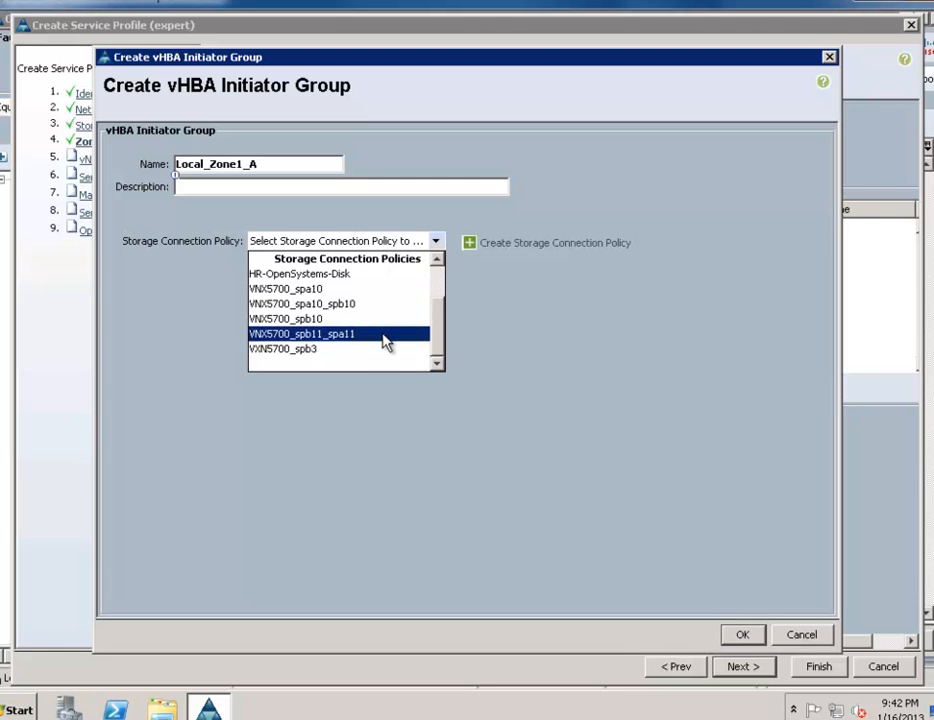
left_click_drag(440, 333, 438, 275)
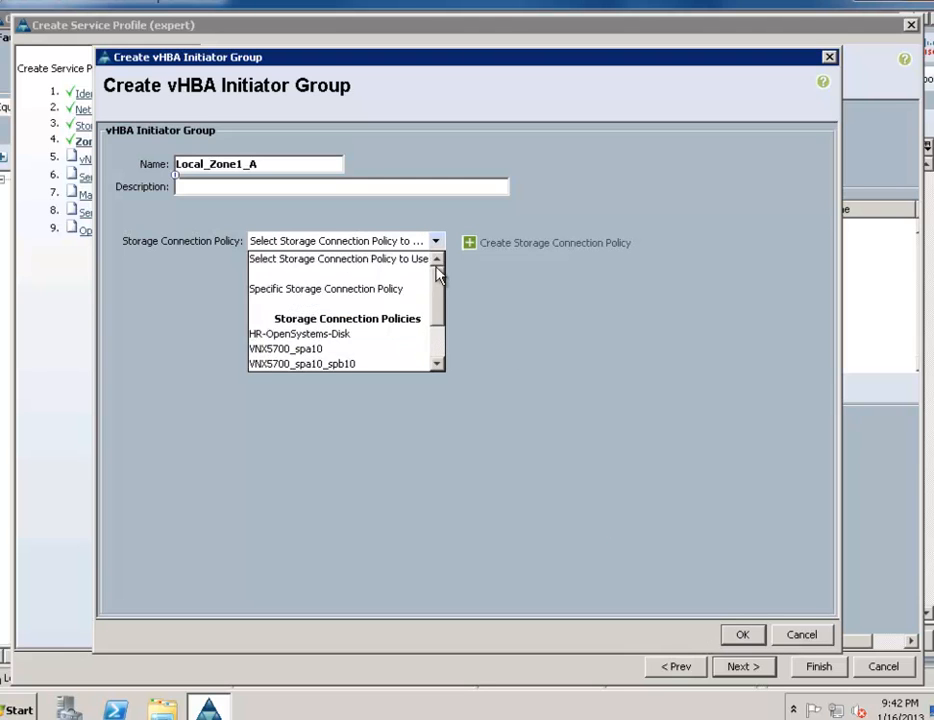
left_click(373, 290)
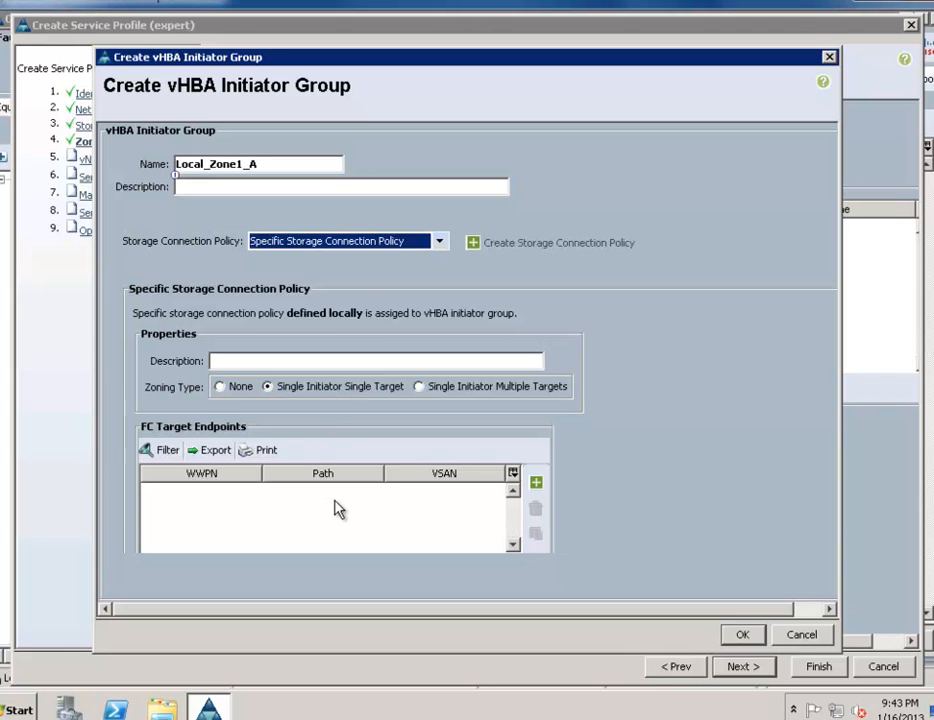
Add an FC target endpoint with WWPN 50:06:01:62:47:24:30:EC on path A using VSAN Local_Zoning_A (200)
left_click(536, 486)
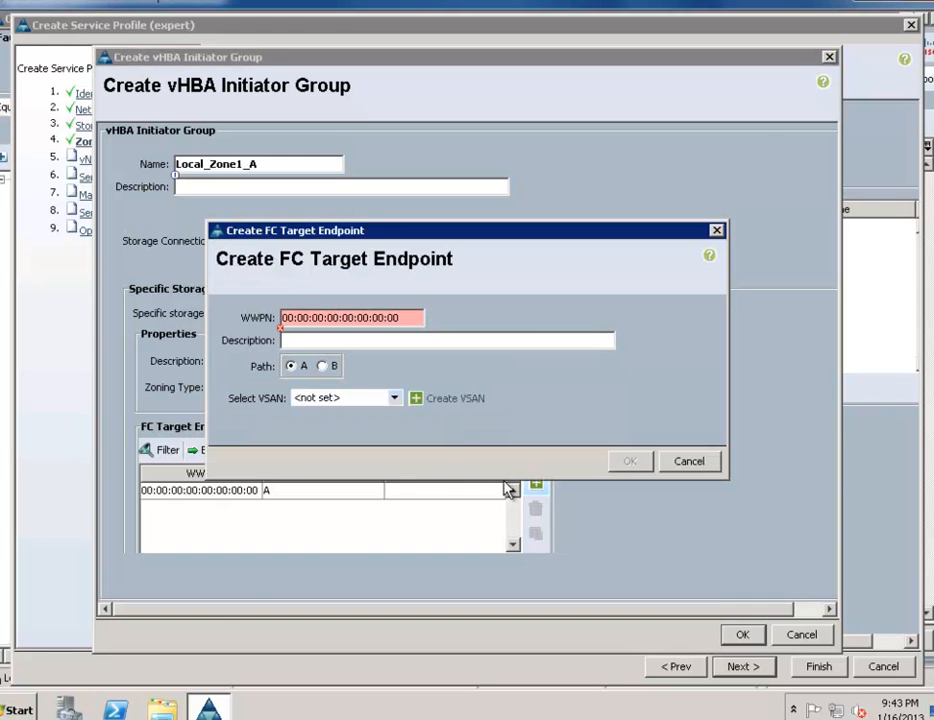
triple_click(350, 318)
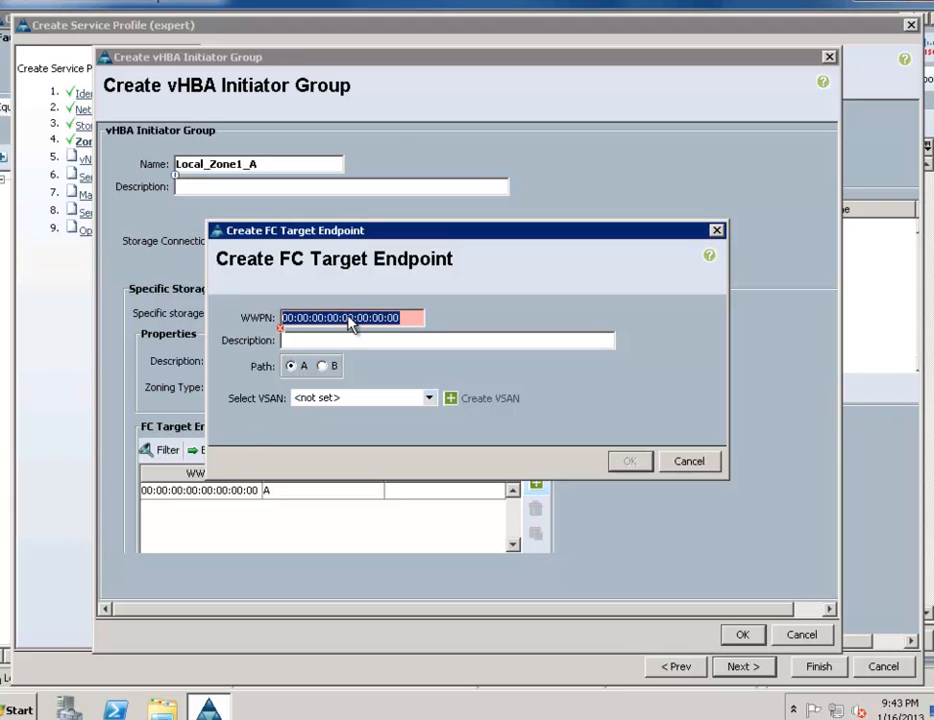
type("50:06:01:62:47:24:30:EC")
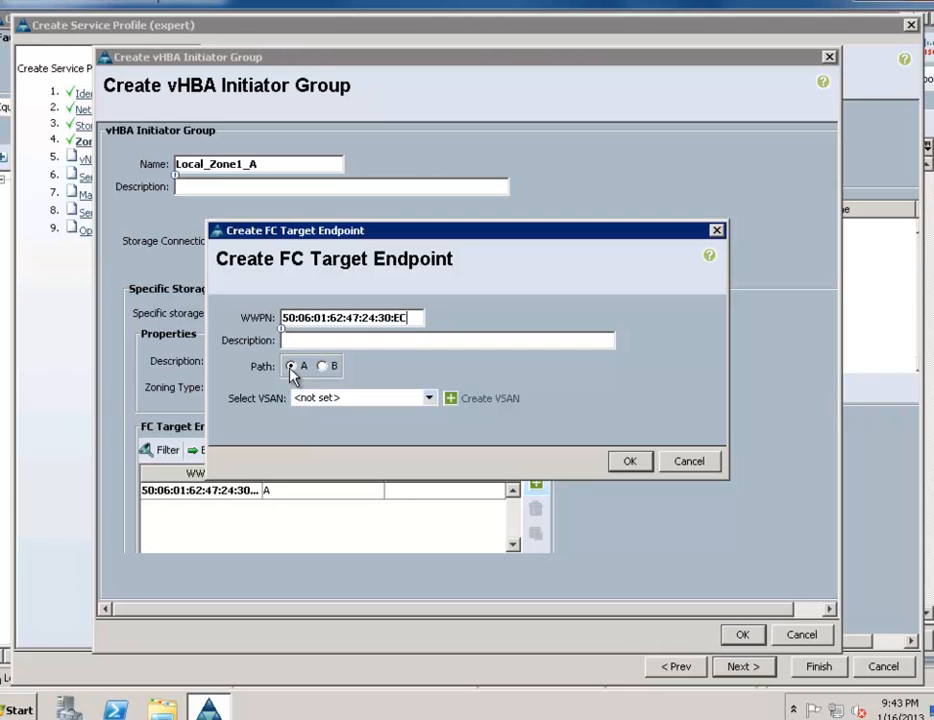
left_click(322, 400)
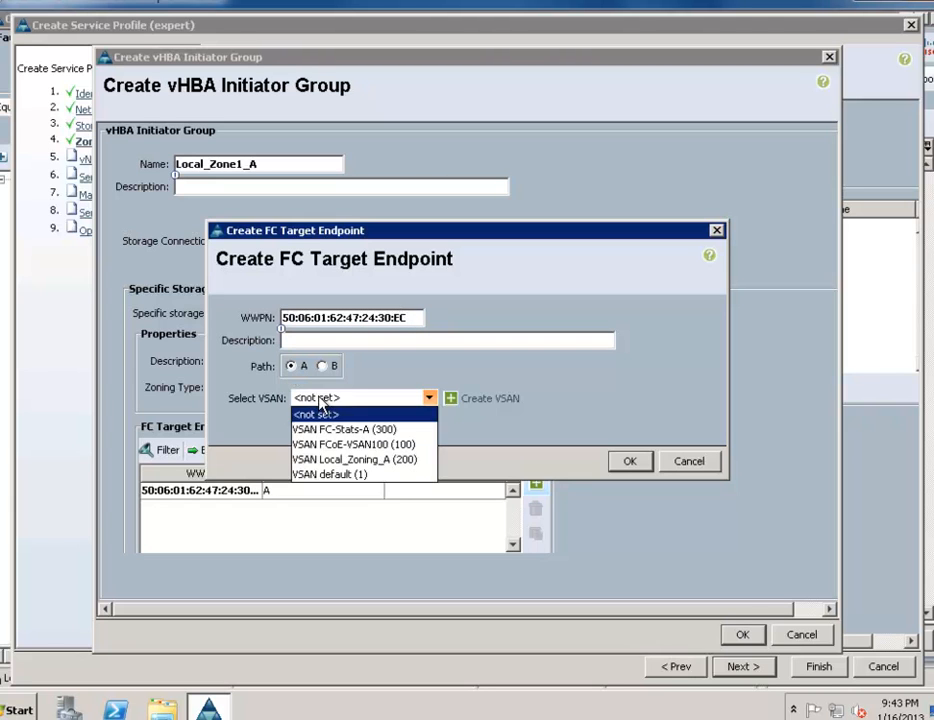
left_click(337, 462)
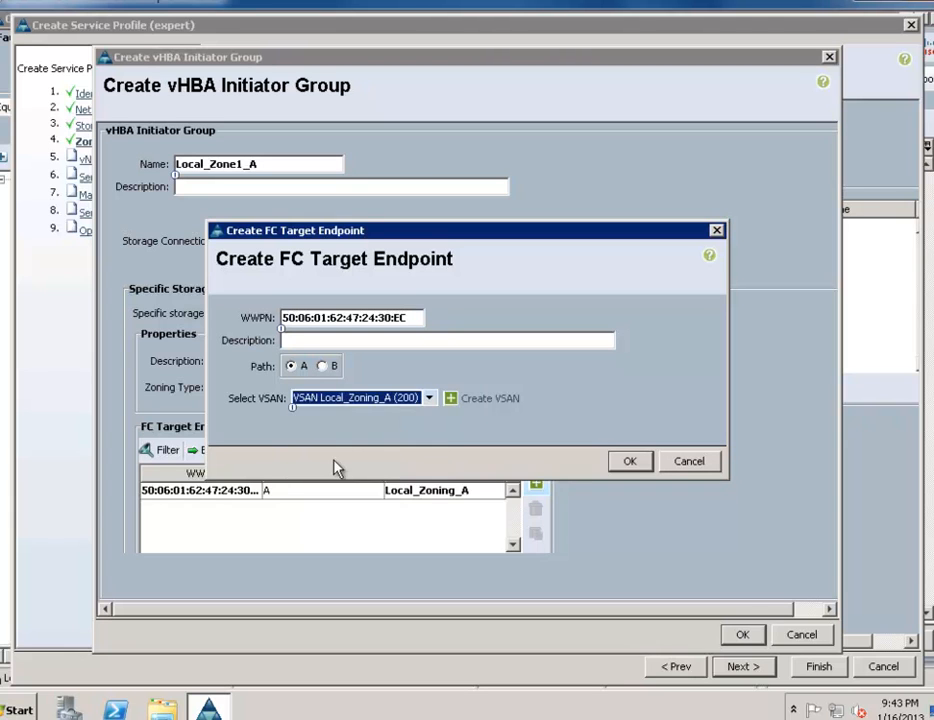
left_click(632, 465)
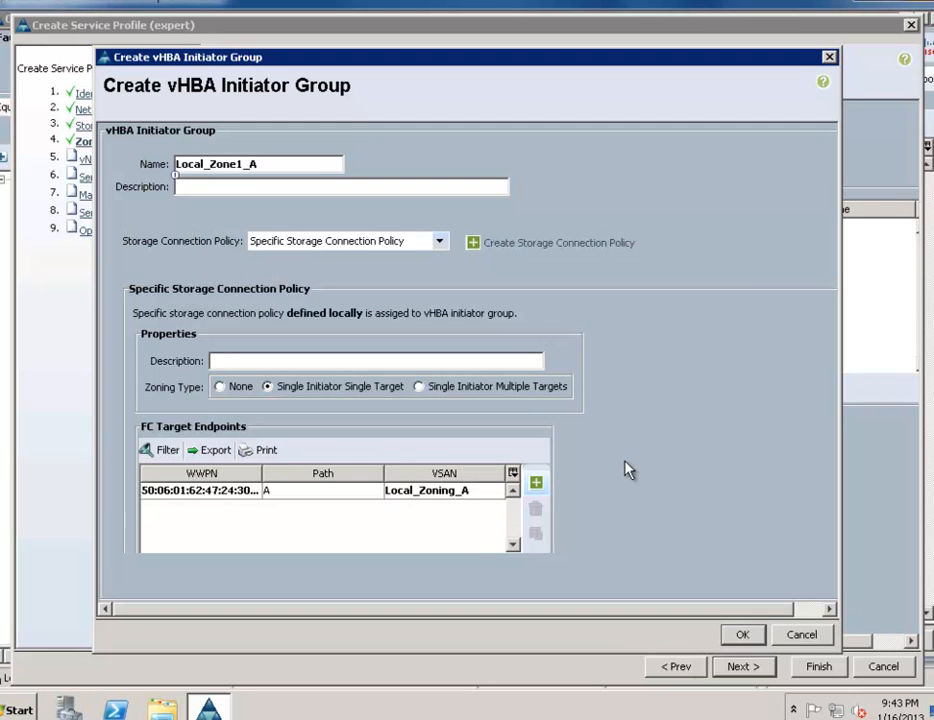
Add a second FC target endpoint with WWPN 50:06:01:6A:47:24:30:EC on path A using VSAN Local_Zoning_A (200), and save the initiator group
left_click(537, 485)
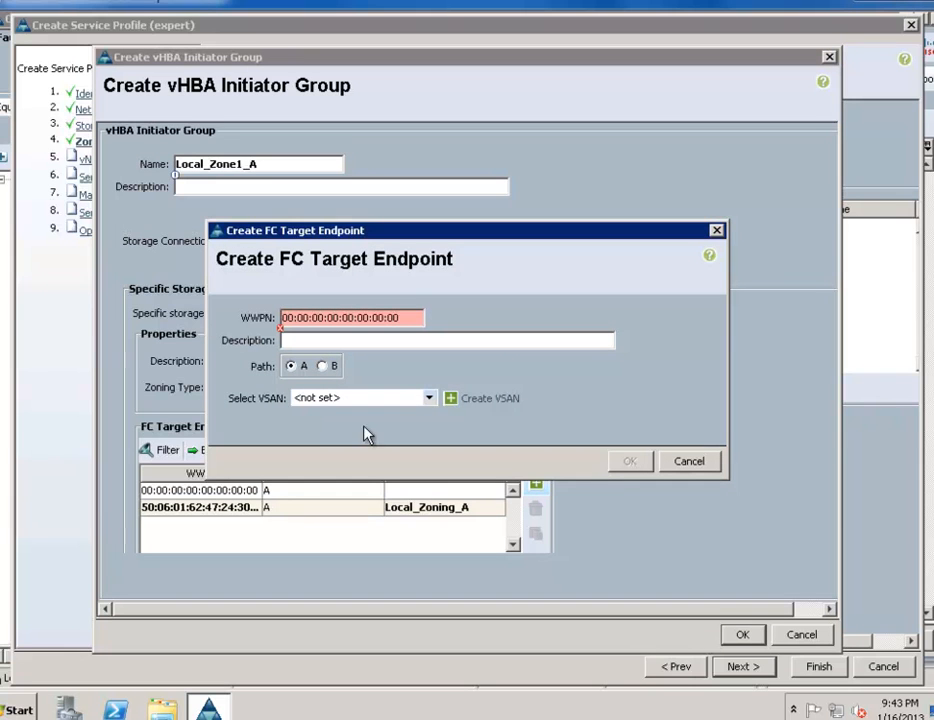
triple_click(347, 318)
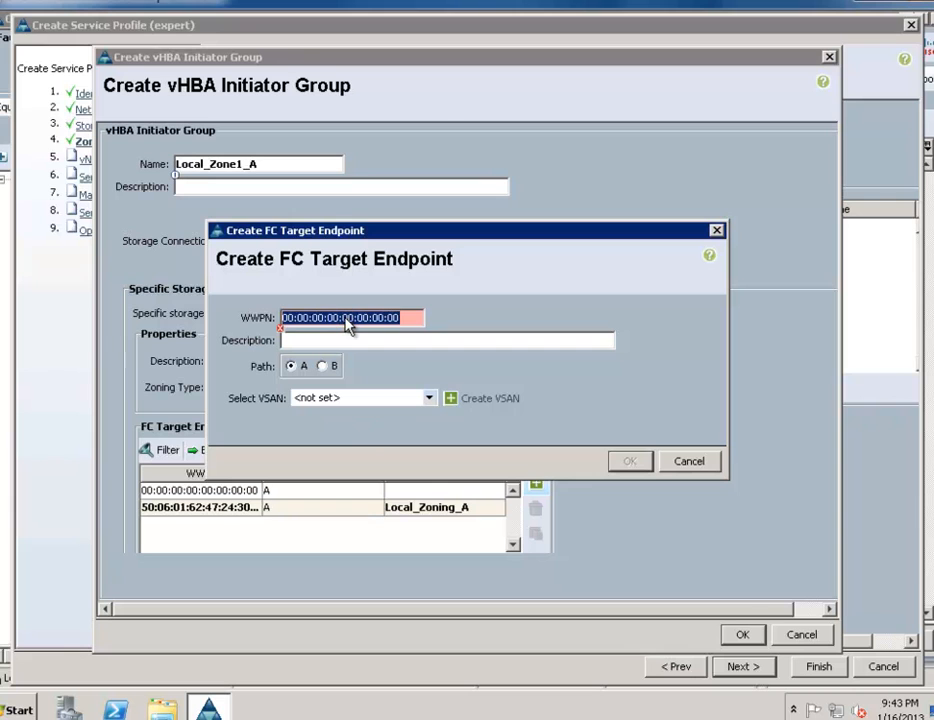
type("50:06:01:6A:47:24:30:EC")
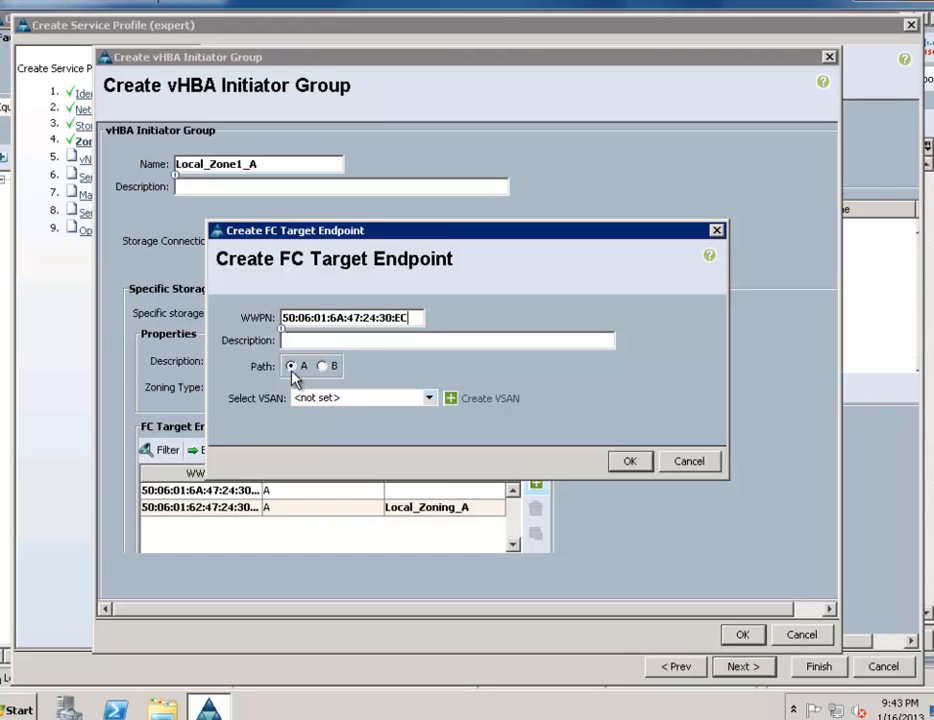
left_click(362, 401)
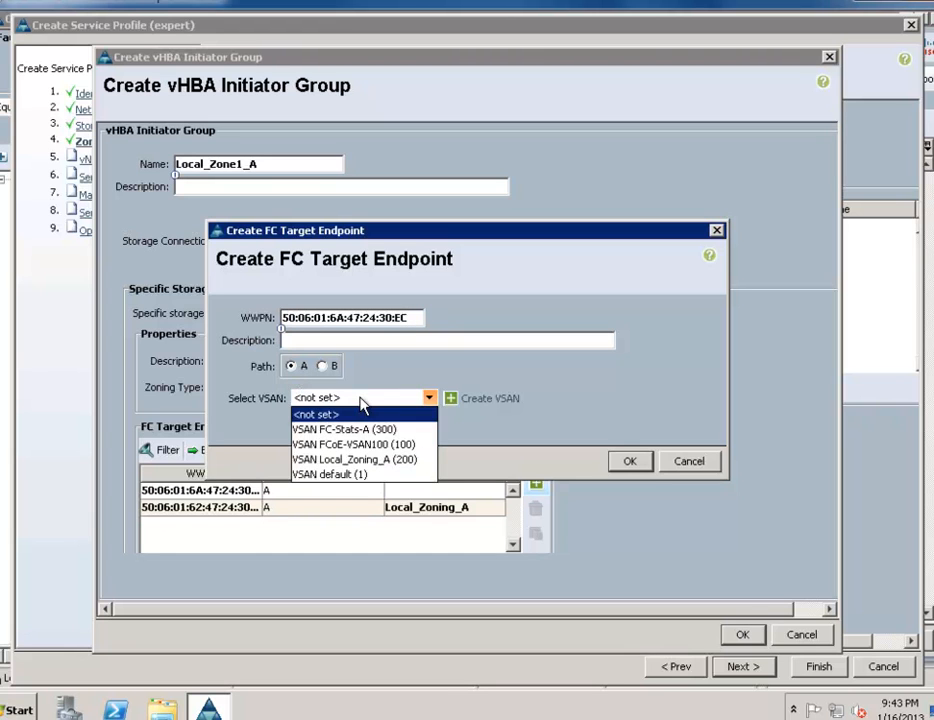
left_click(355, 464)
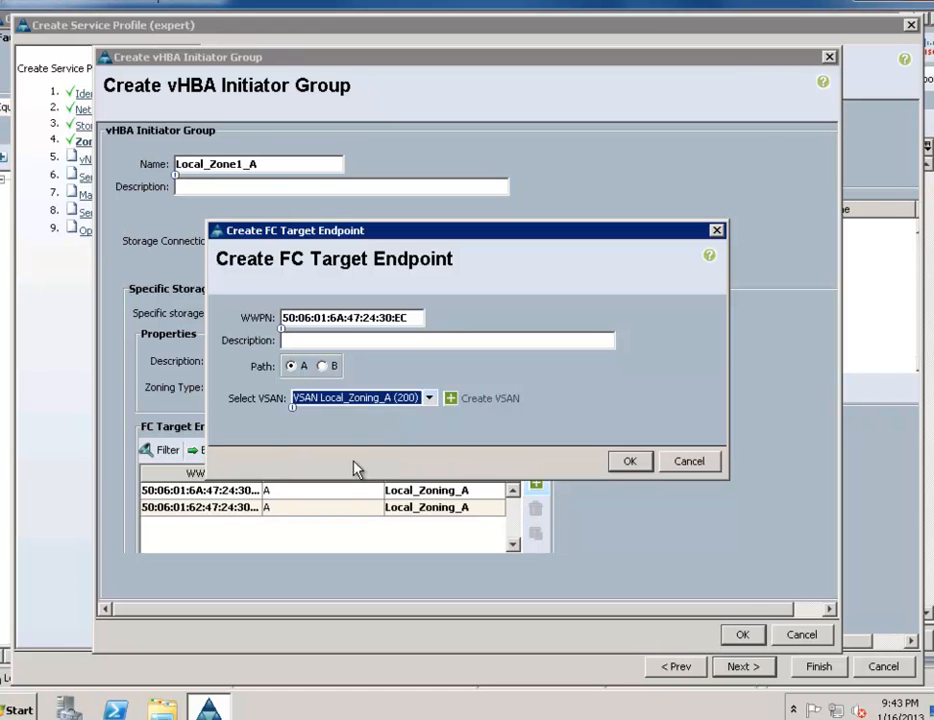
left_click(631, 463)
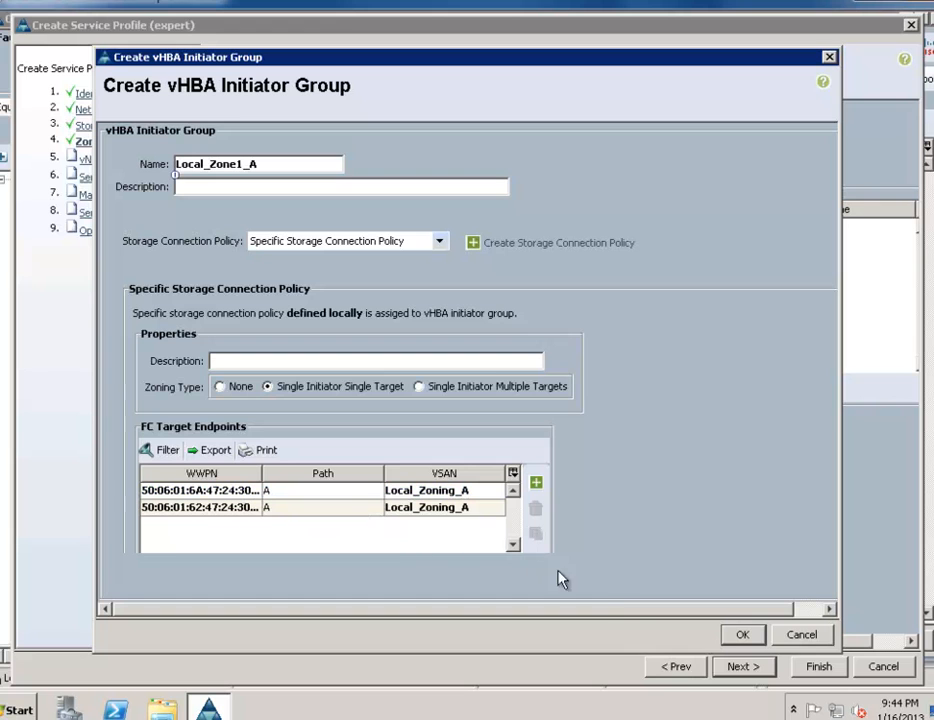
left_click(744, 636)
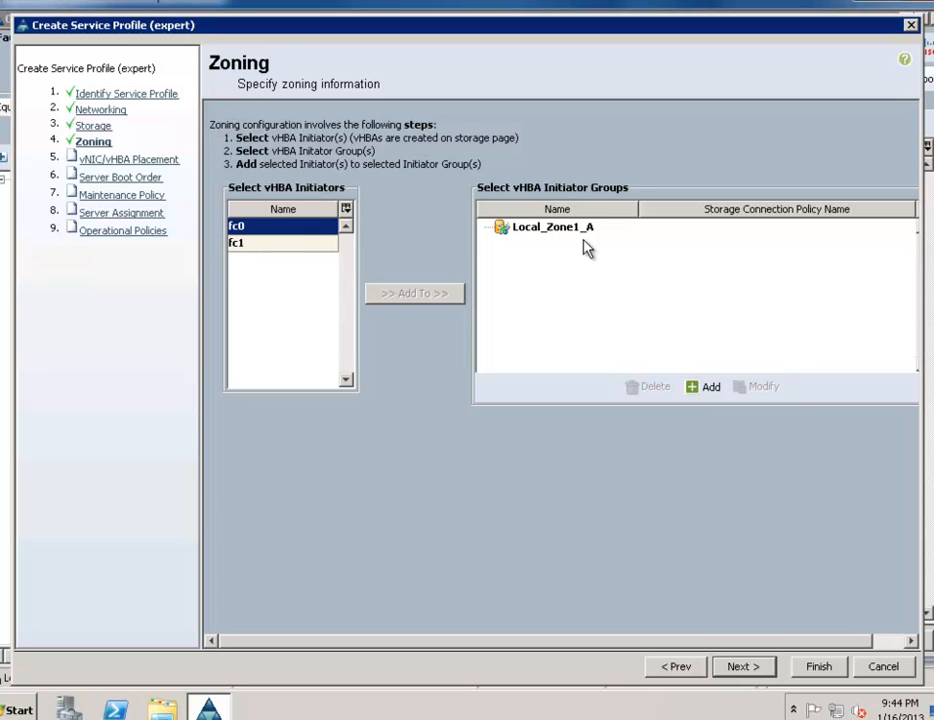
Add vHBA initiator fc0 to the initiator group Local_Zone1_A
left_click(279, 233)
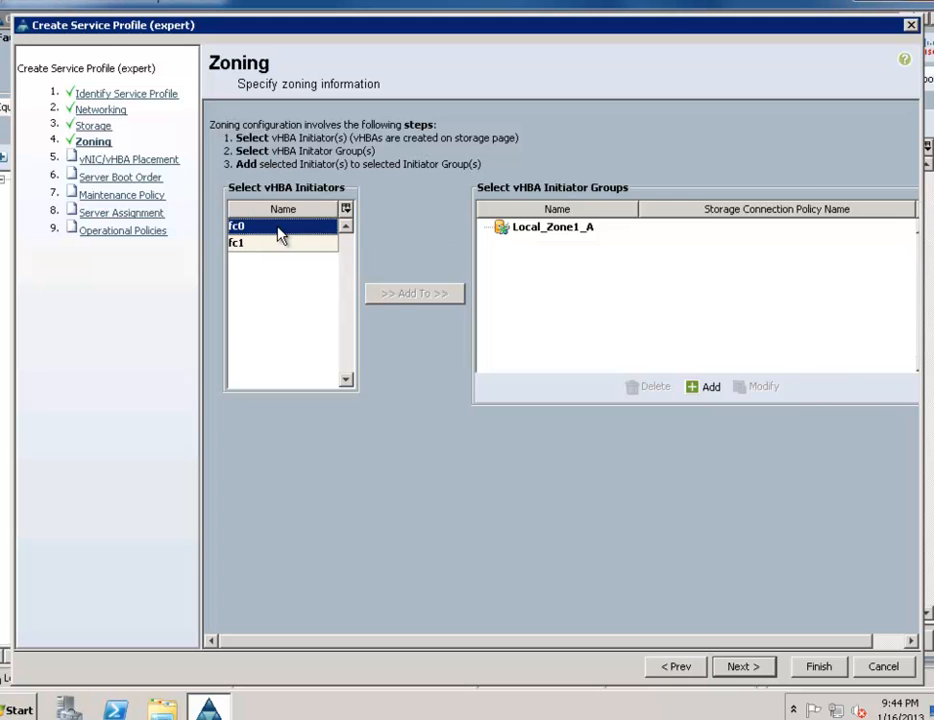
left_click(522, 232)
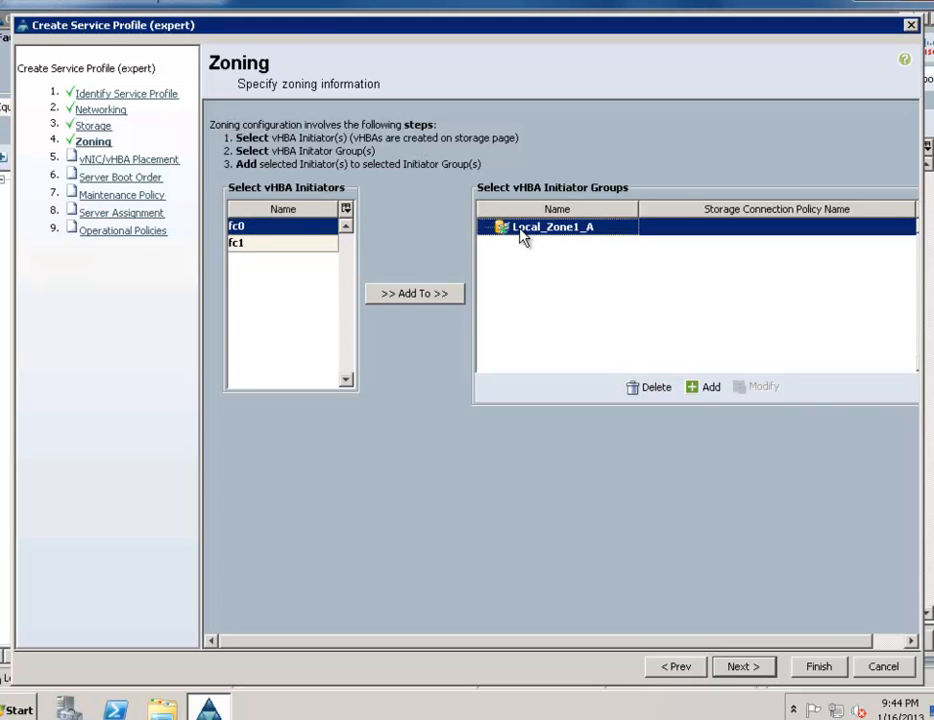
left_click(414, 296)
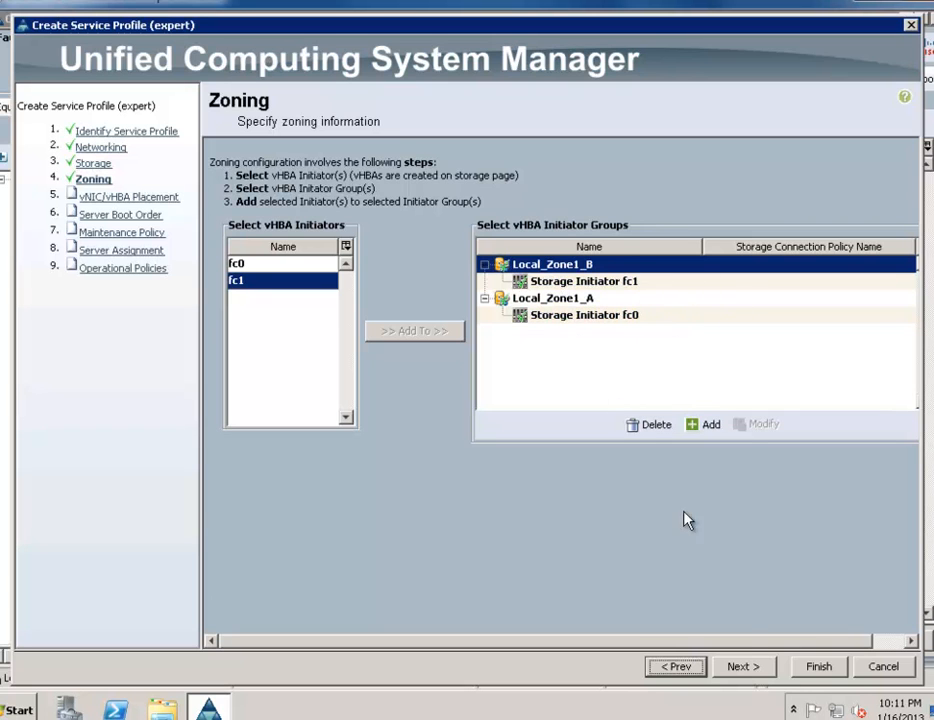
Finish zoning and keep the default vNIC/vHBA placement, server boot order and maintenance policy
left_click(745, 670)
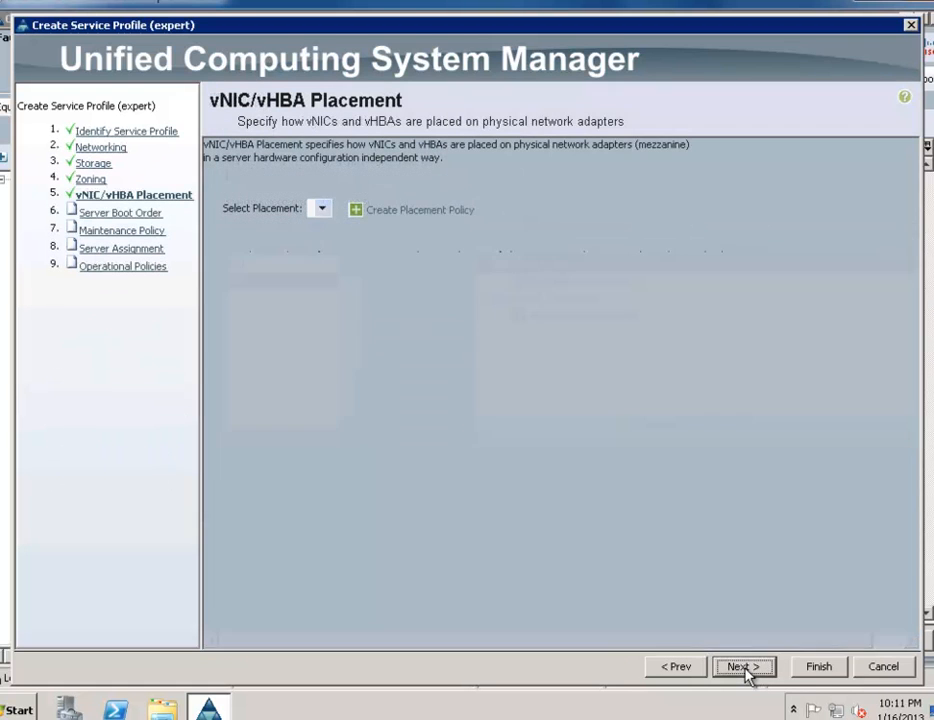
left_click(745, 670)
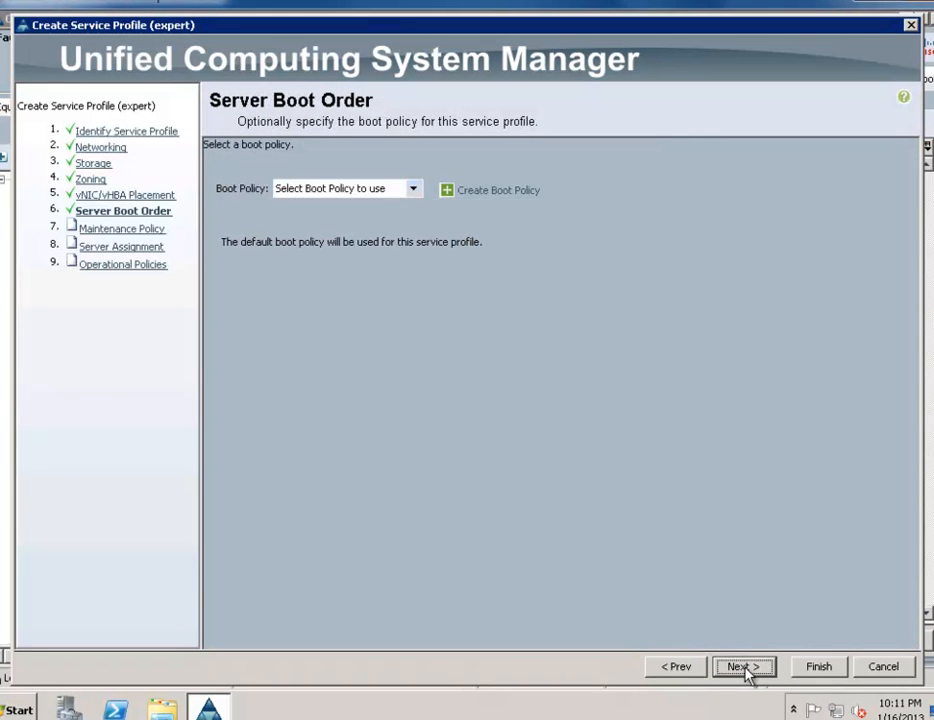
left_click(745, 670)
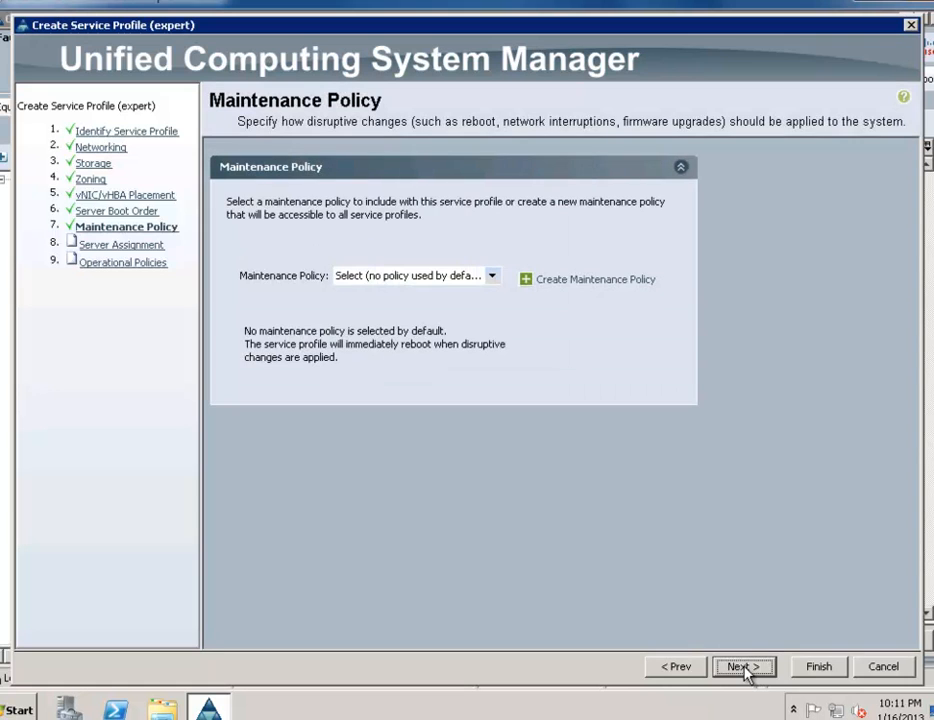
left_click(742, 668)
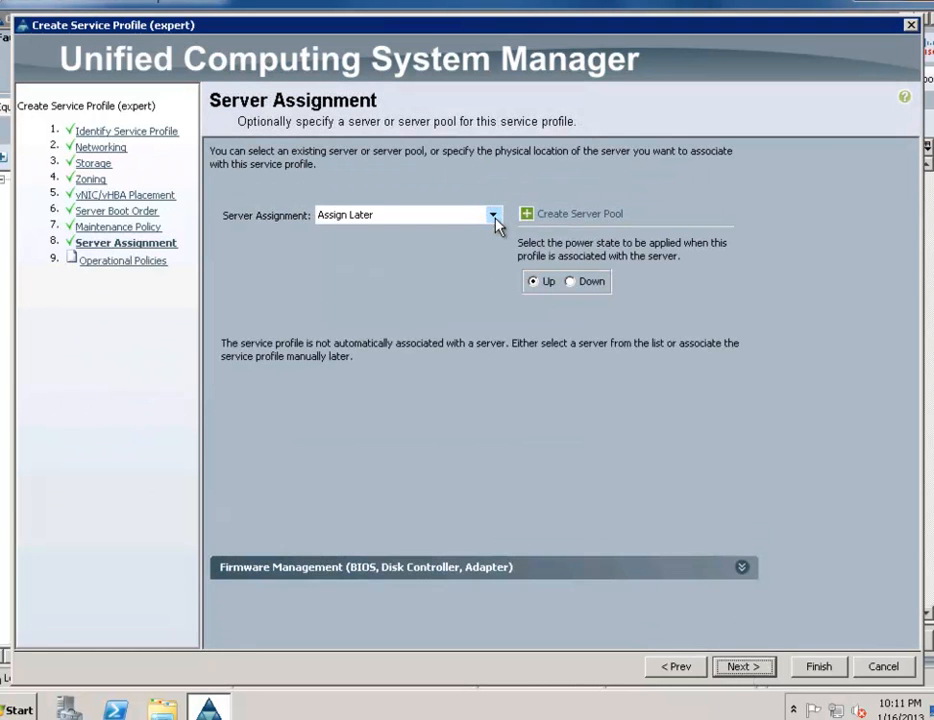
Assign the existing available server in chassis 3, slot 8 to the service profile, keeping the power state Up
left_click(495, 220)
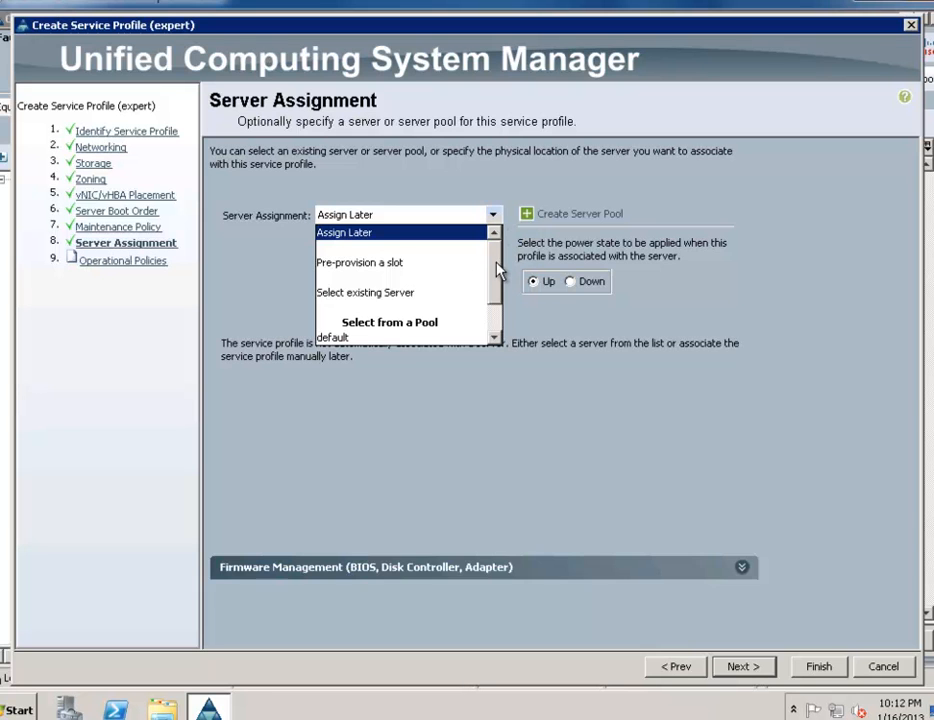
left_click(427, 296)
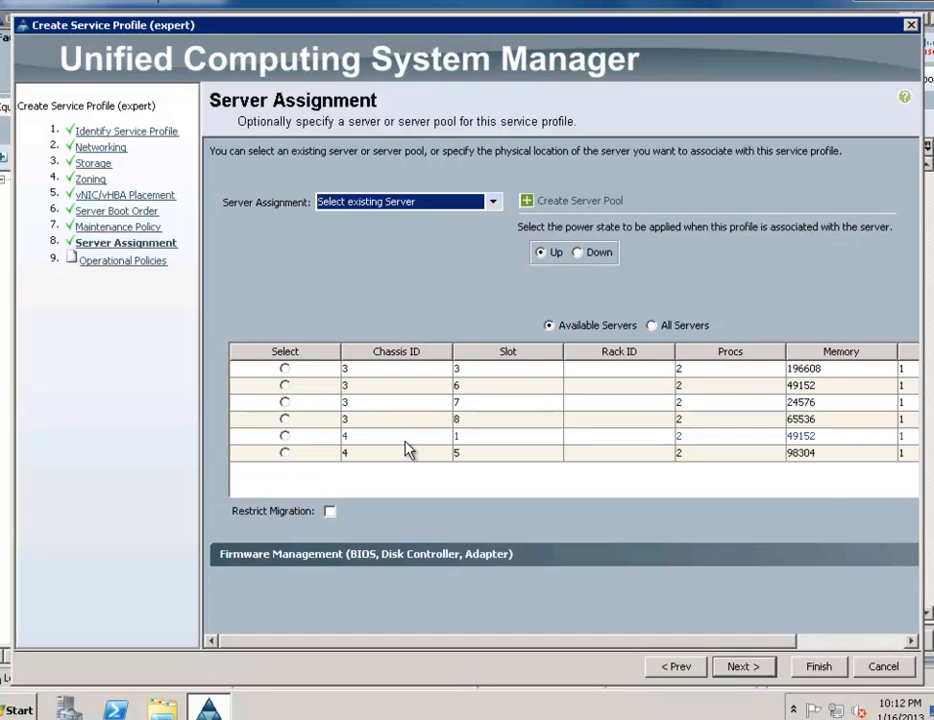
left_click(286, 421)
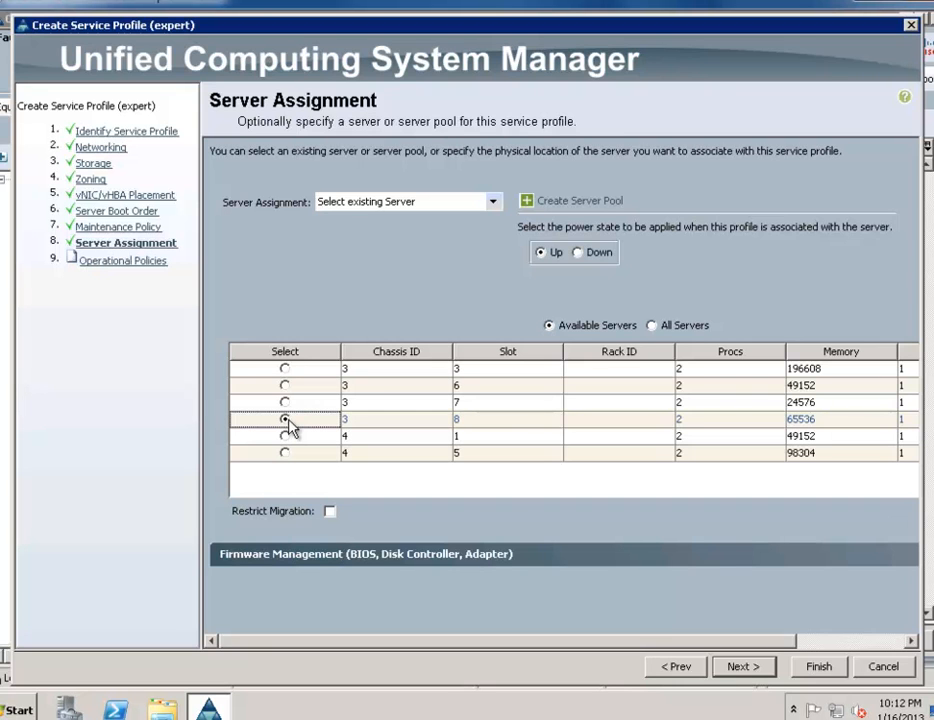
left_click(752, 670)
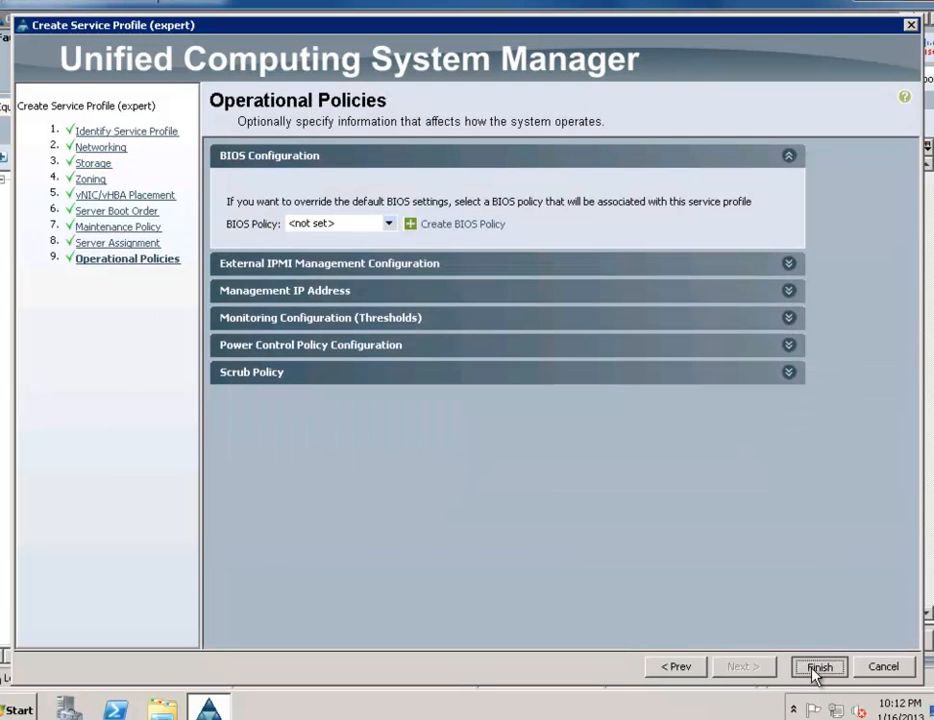
Finish creating the service profile Local_Zoning_Demo with the default operational policies and accept the listed changes
left_click(815, 670)
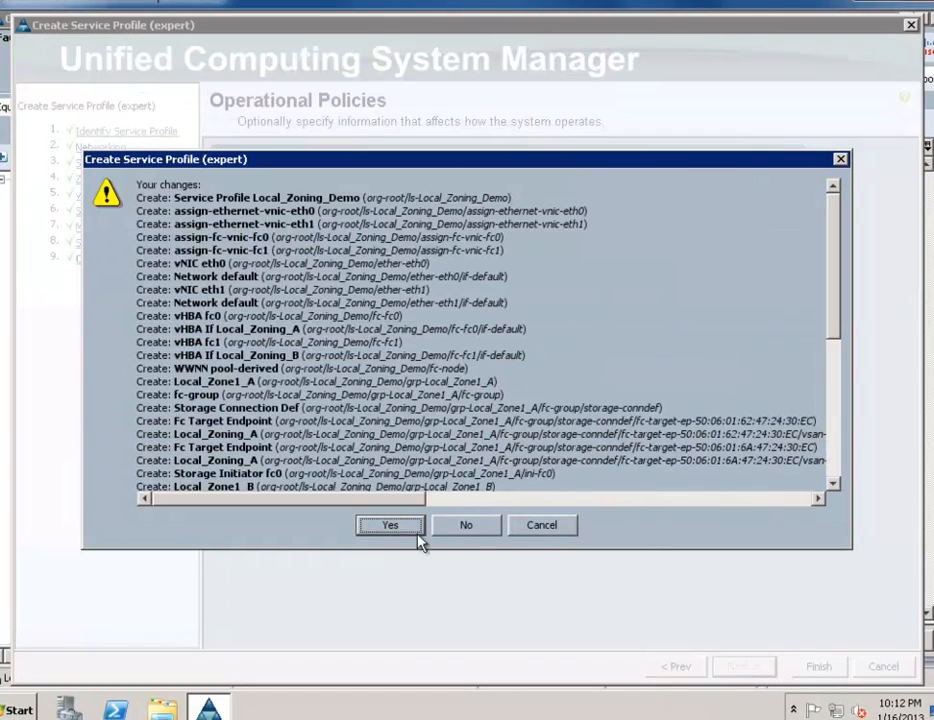
left_click(383, 527)
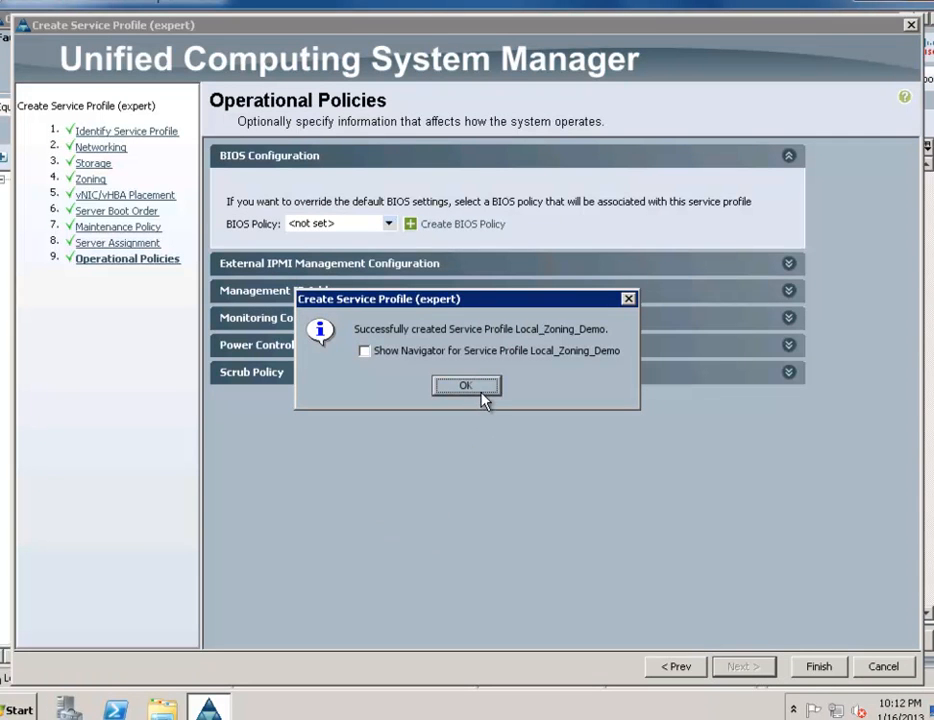
left_click(482, 396)
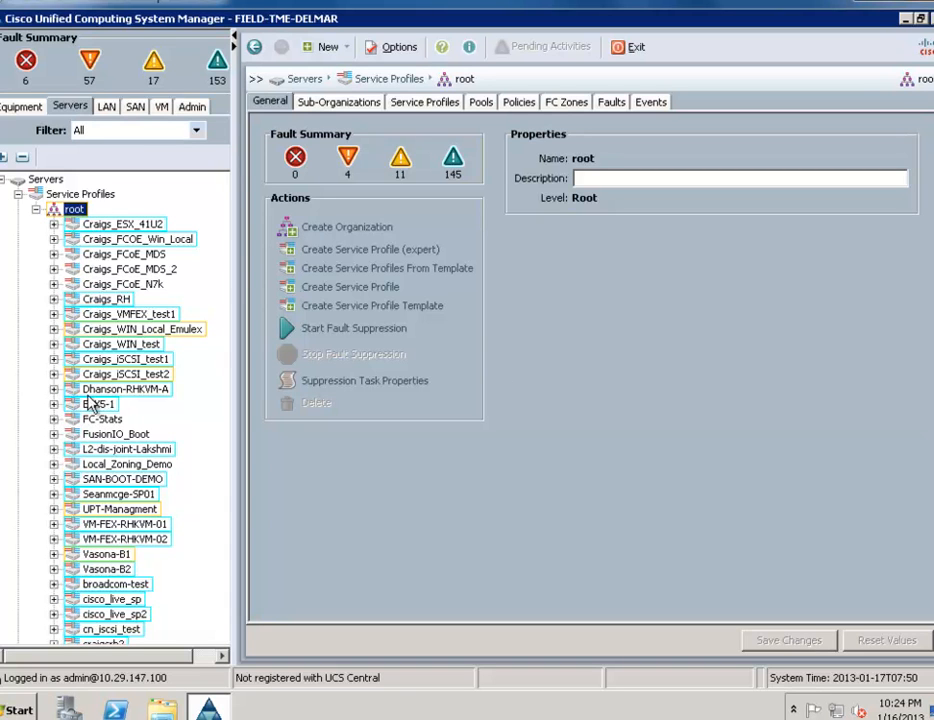
Review the vHBAs, vHBA initiator groups and FC zones of the service profile Local_Zoning_Demo
left_click(105, 468)
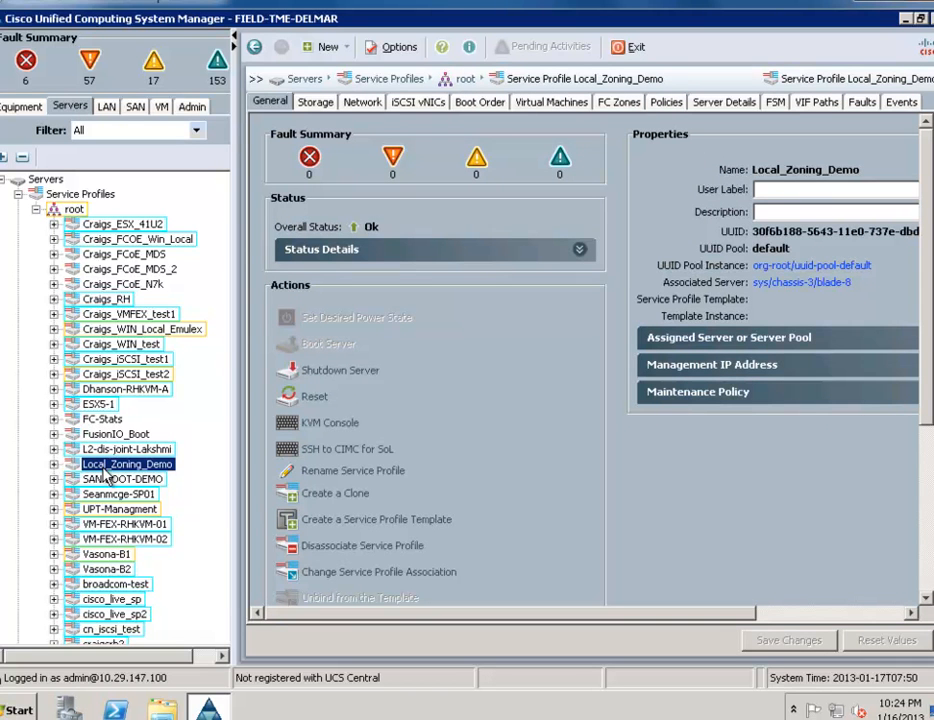
left_click(312, 106)
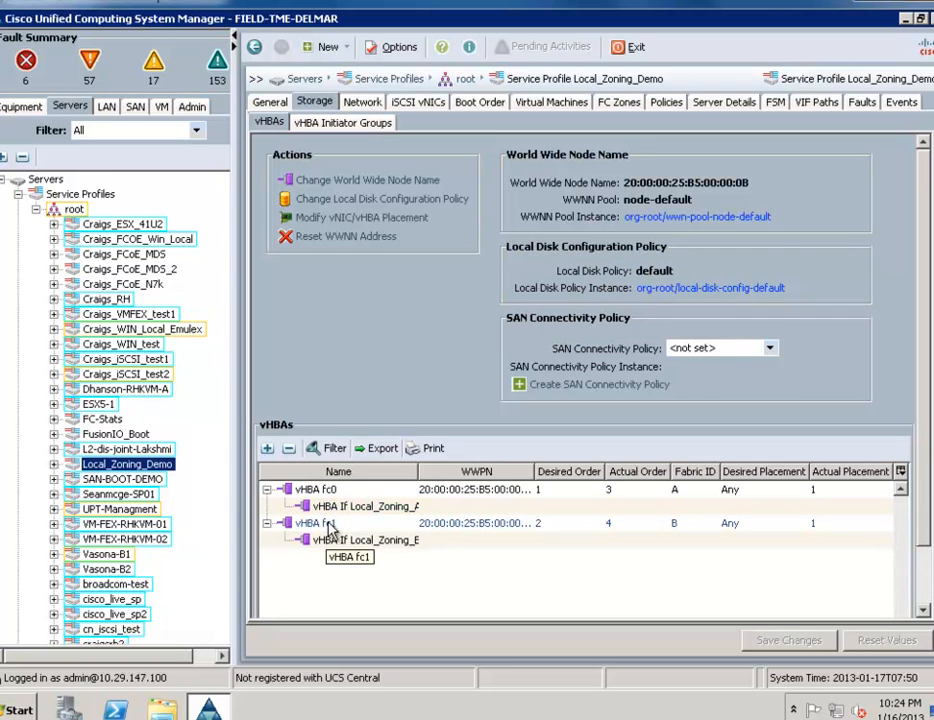
left_click(335, 122)
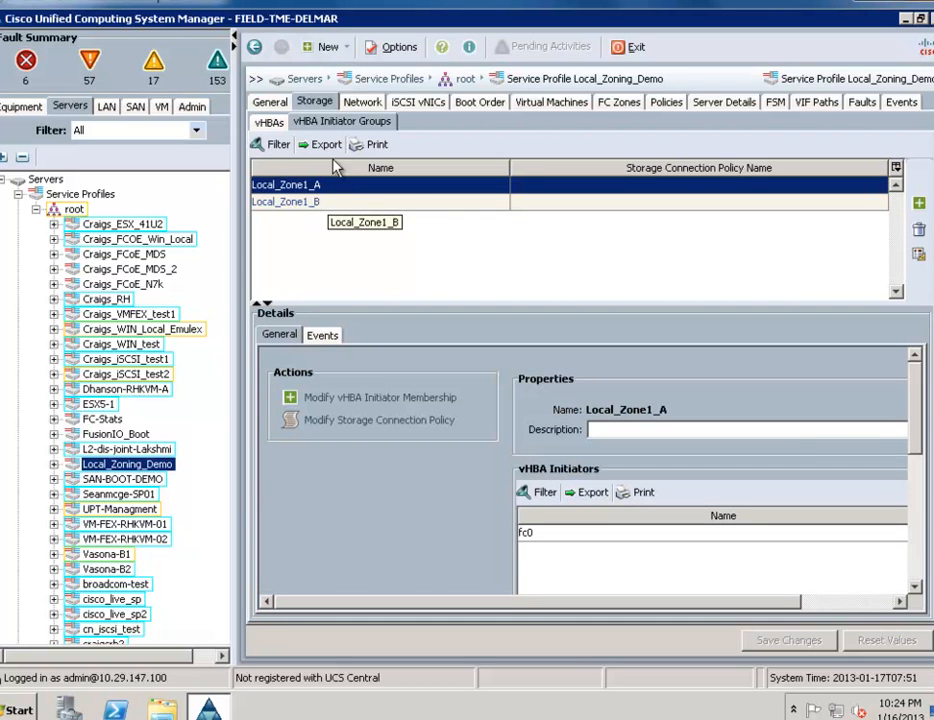
left_click(619, 103)
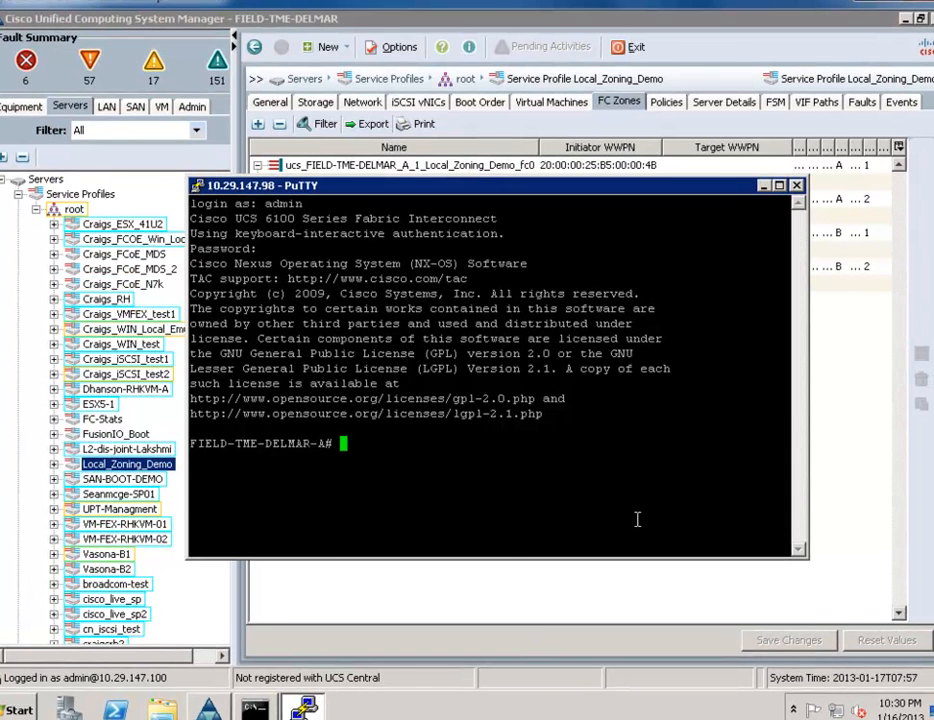
In the PuTTY session on fabric interconnect A, run "connect nxos" and list the active zones with "show zone active"
type("connect nxos")
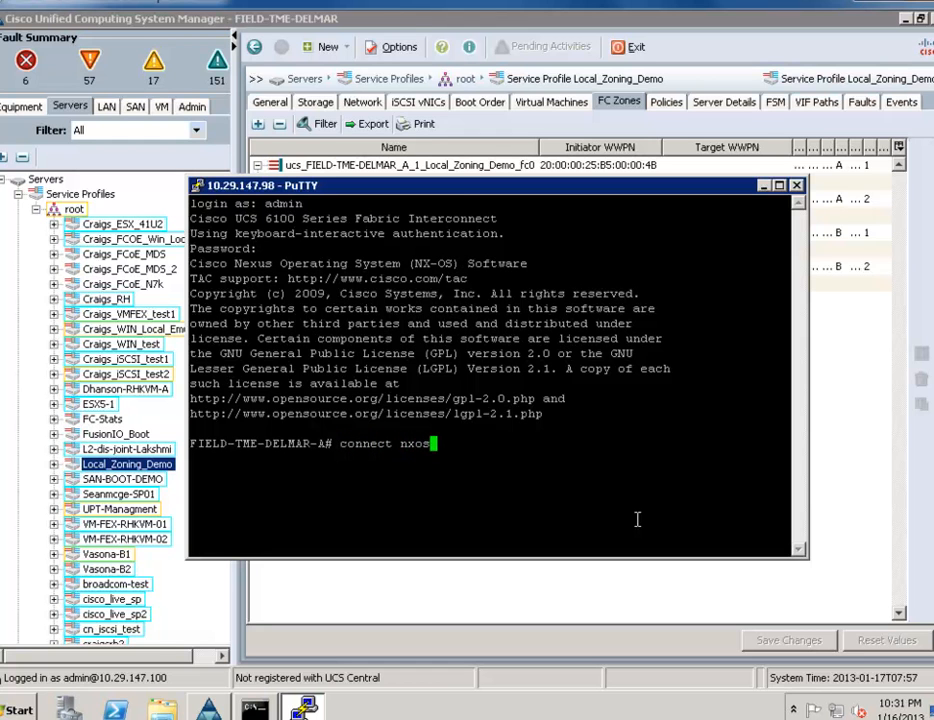
key("Return")
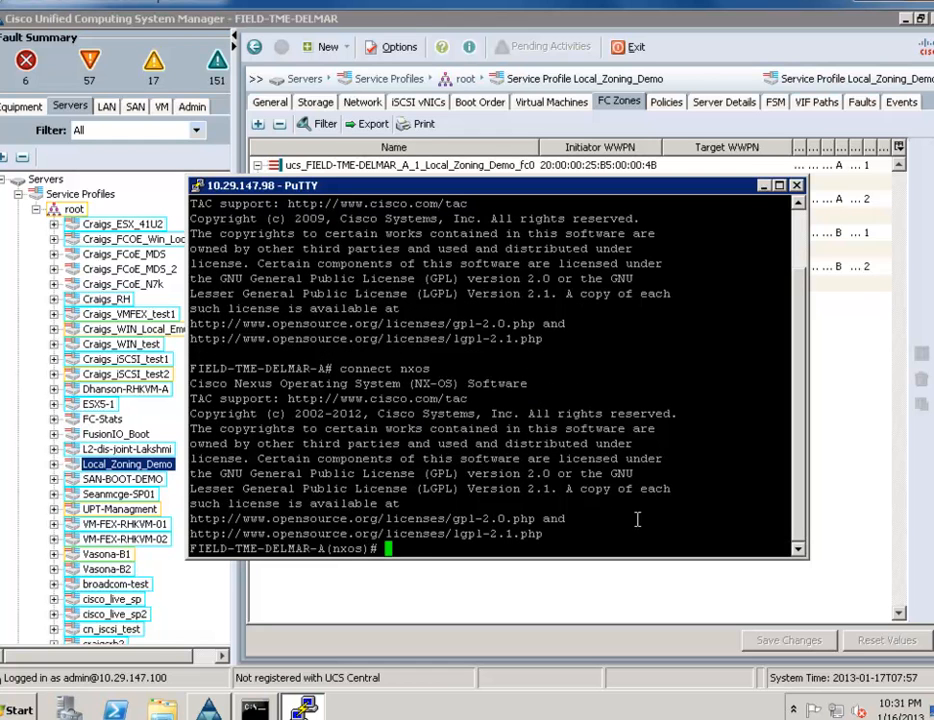
type("show zone a")
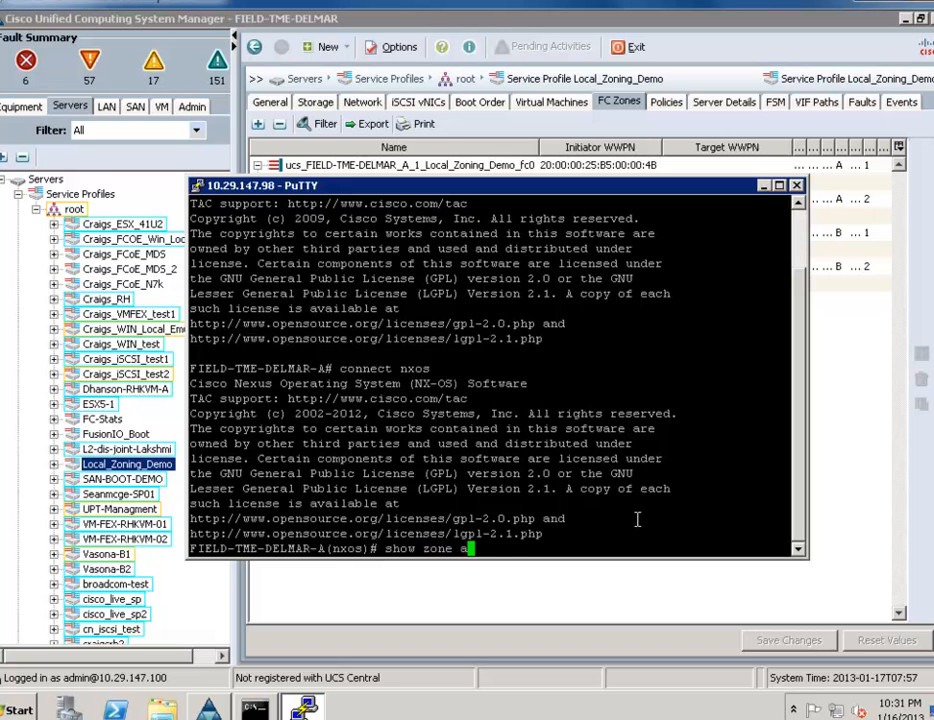
type("ctive")
key("Return")
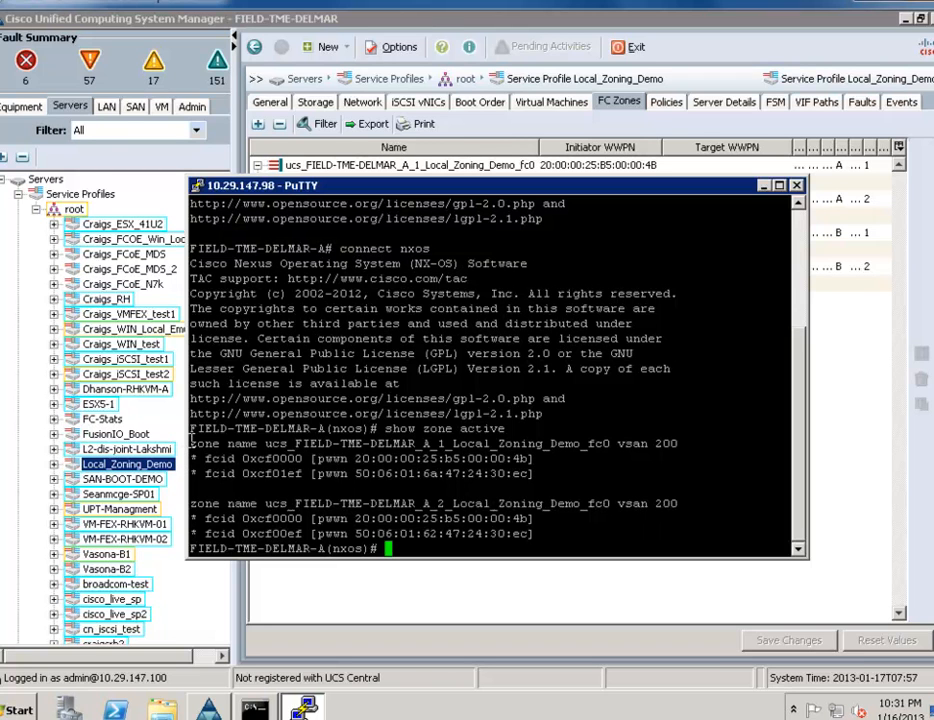
Examine the first active zone's name line and its initiator and target pWWN entries in the terminal output
triple_click(191, 441)
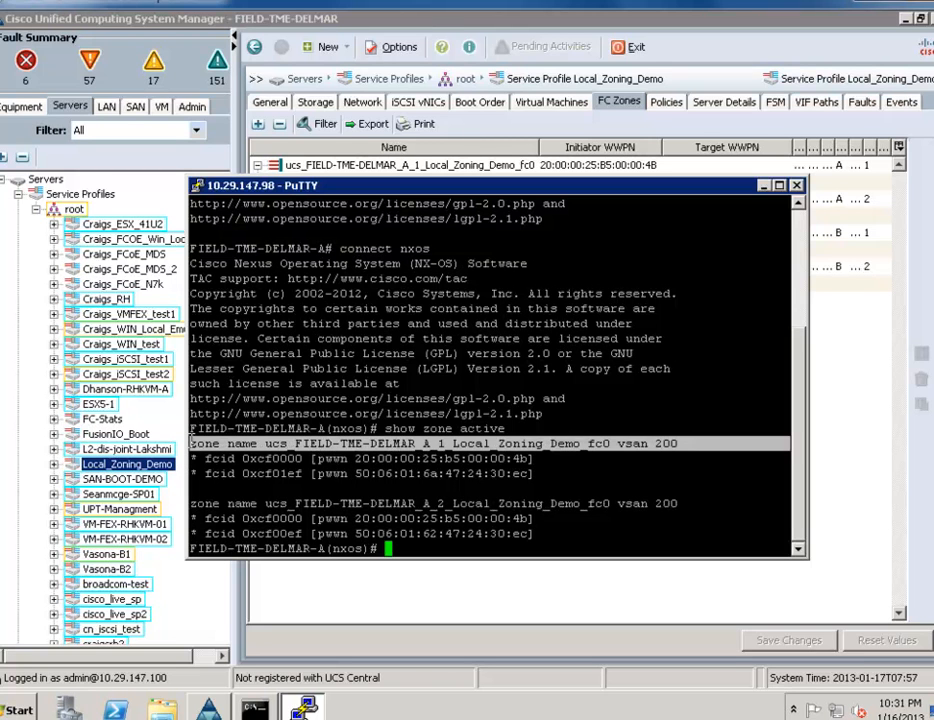
left_click_drag(205, 458, 538, 474)
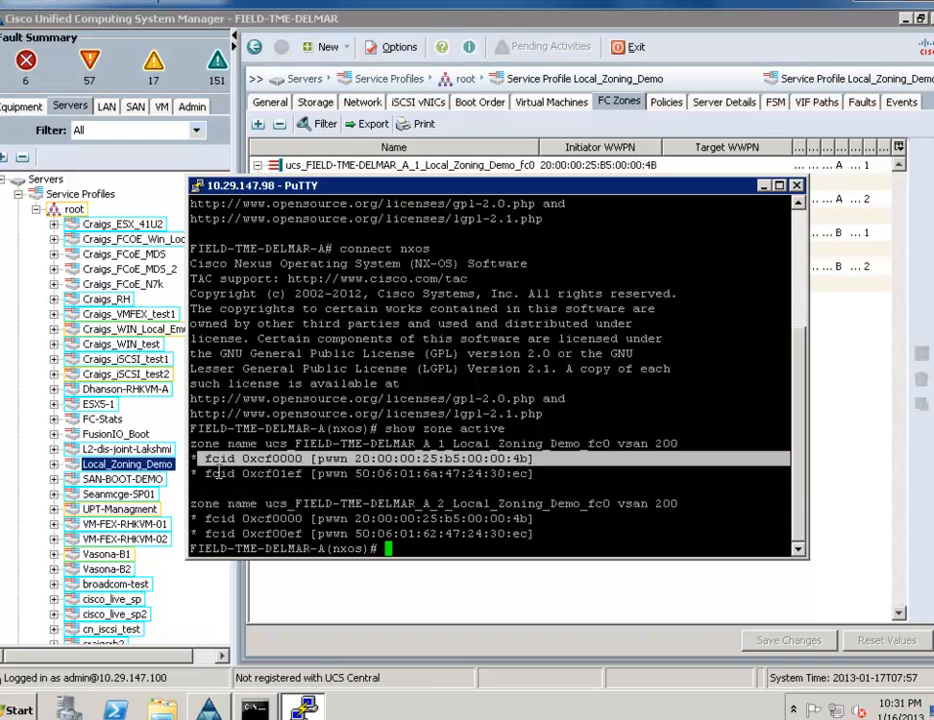
left_click_drag(206, 475, 553, 474)
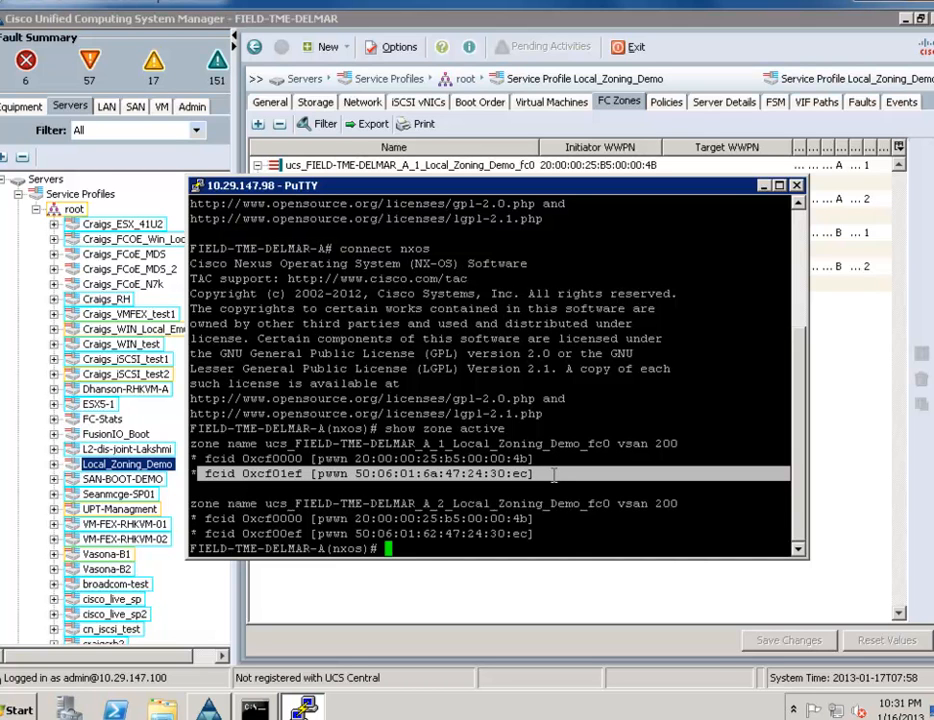
left_click(577, 550)
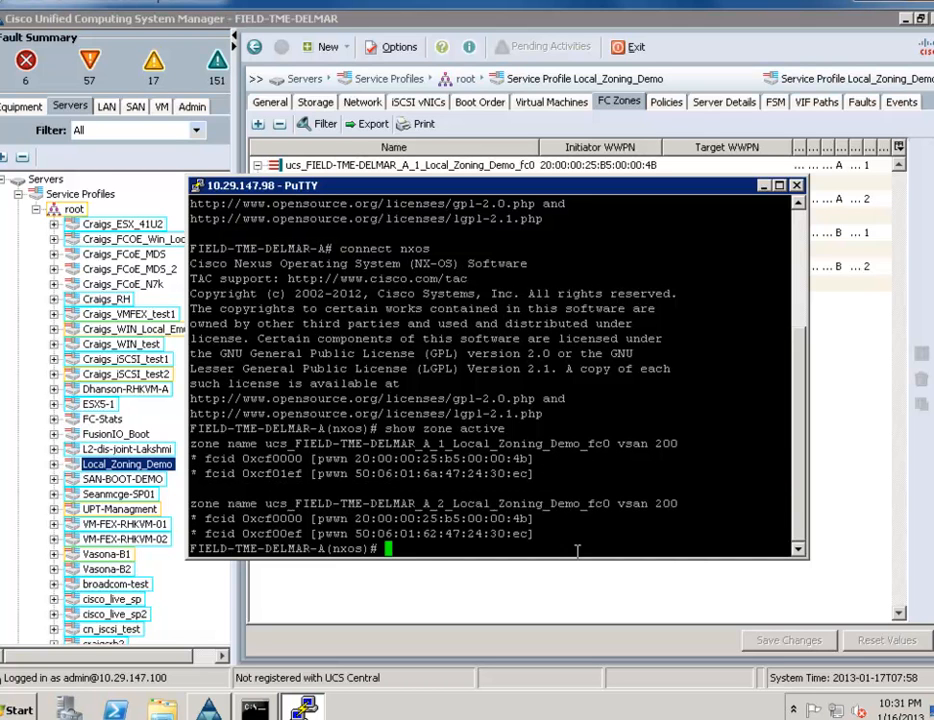